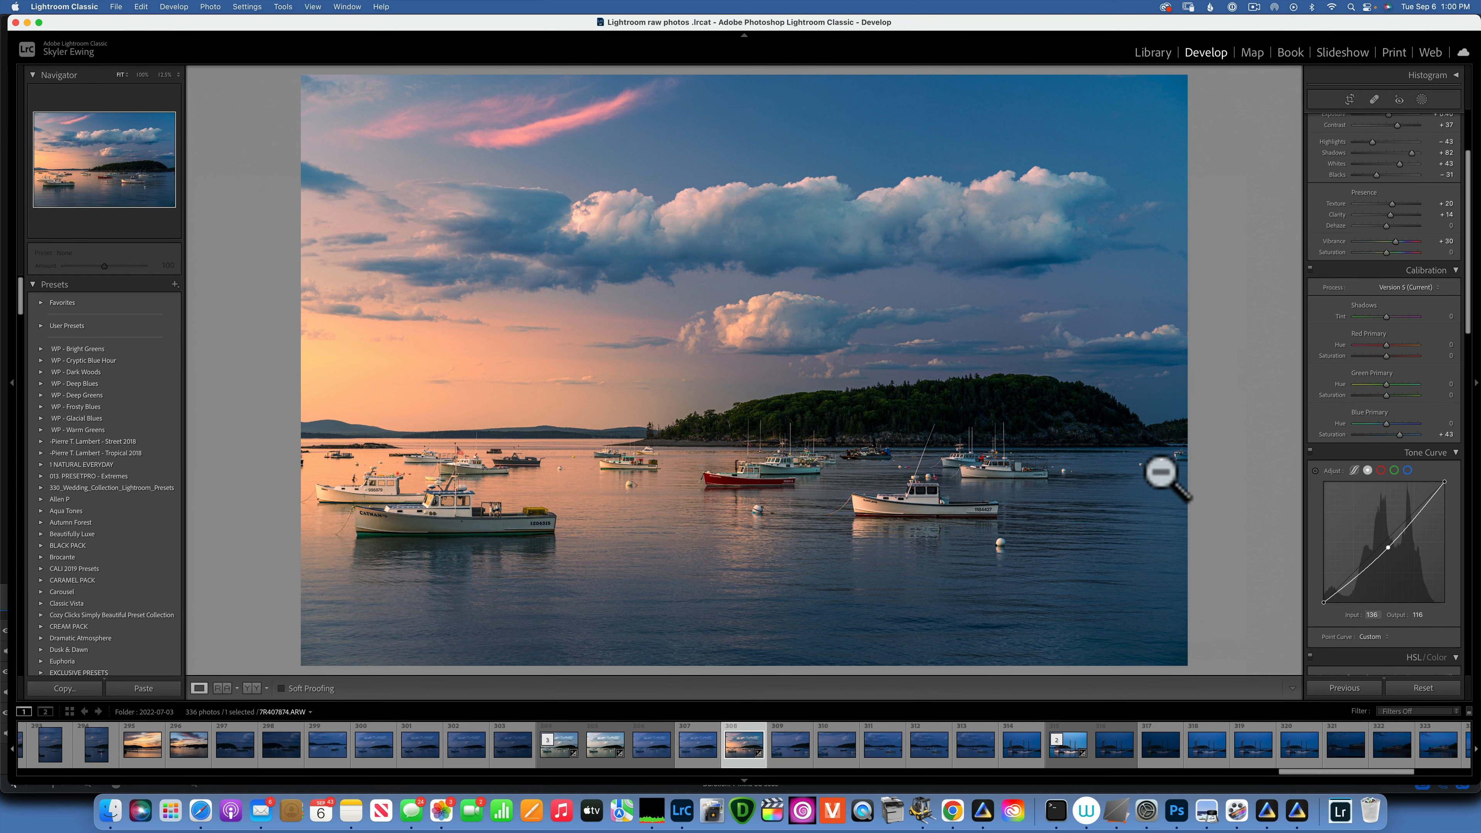
- Compare the edited harbor photo with its original, and reset all of its develop adjustments
{"action": "key", "text": "backslash"}
{"action": "key", "text": "backslash"}
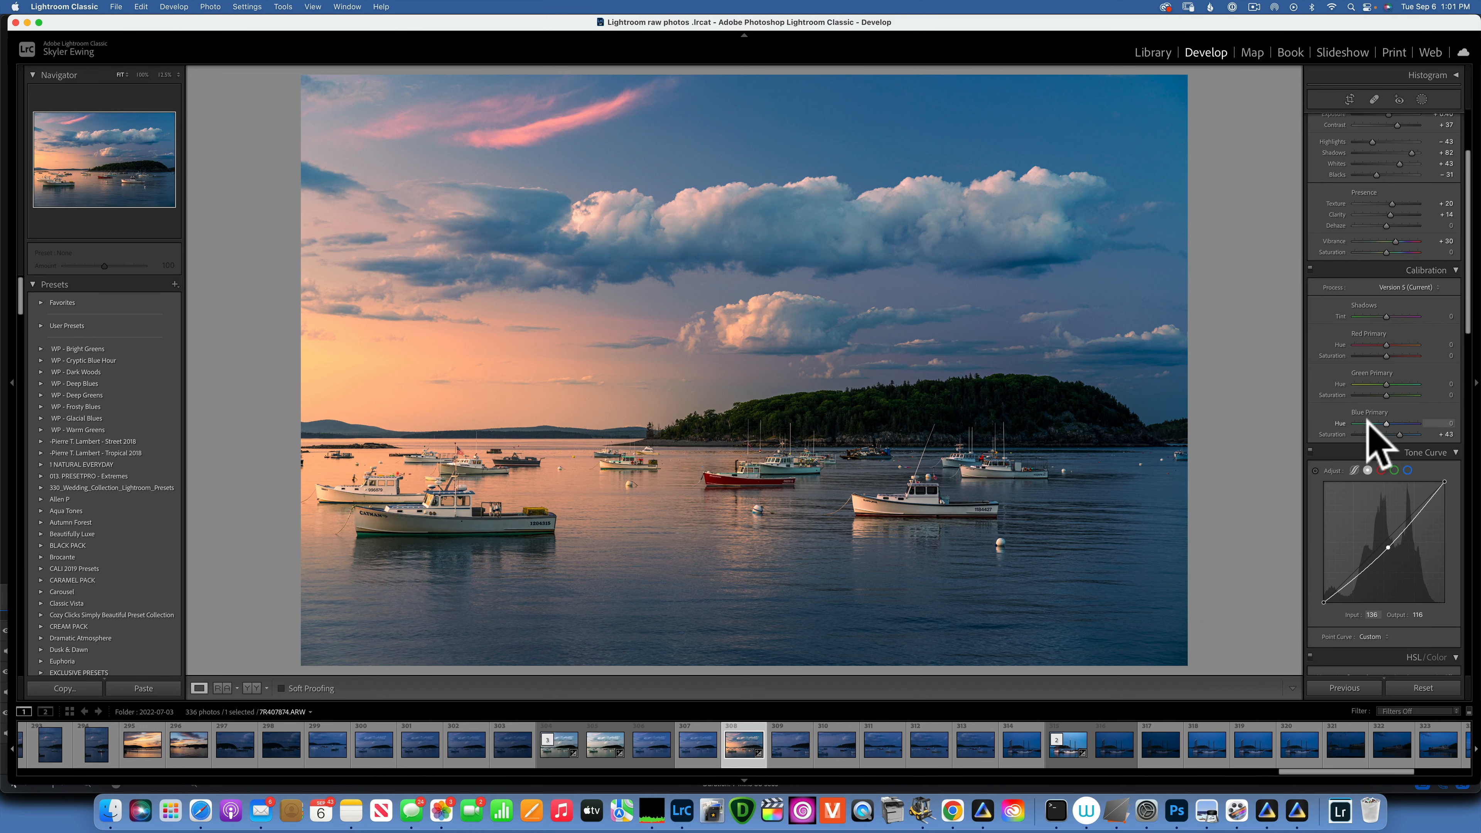
{"action": "left_click", "coordinate": [1427, 687]}
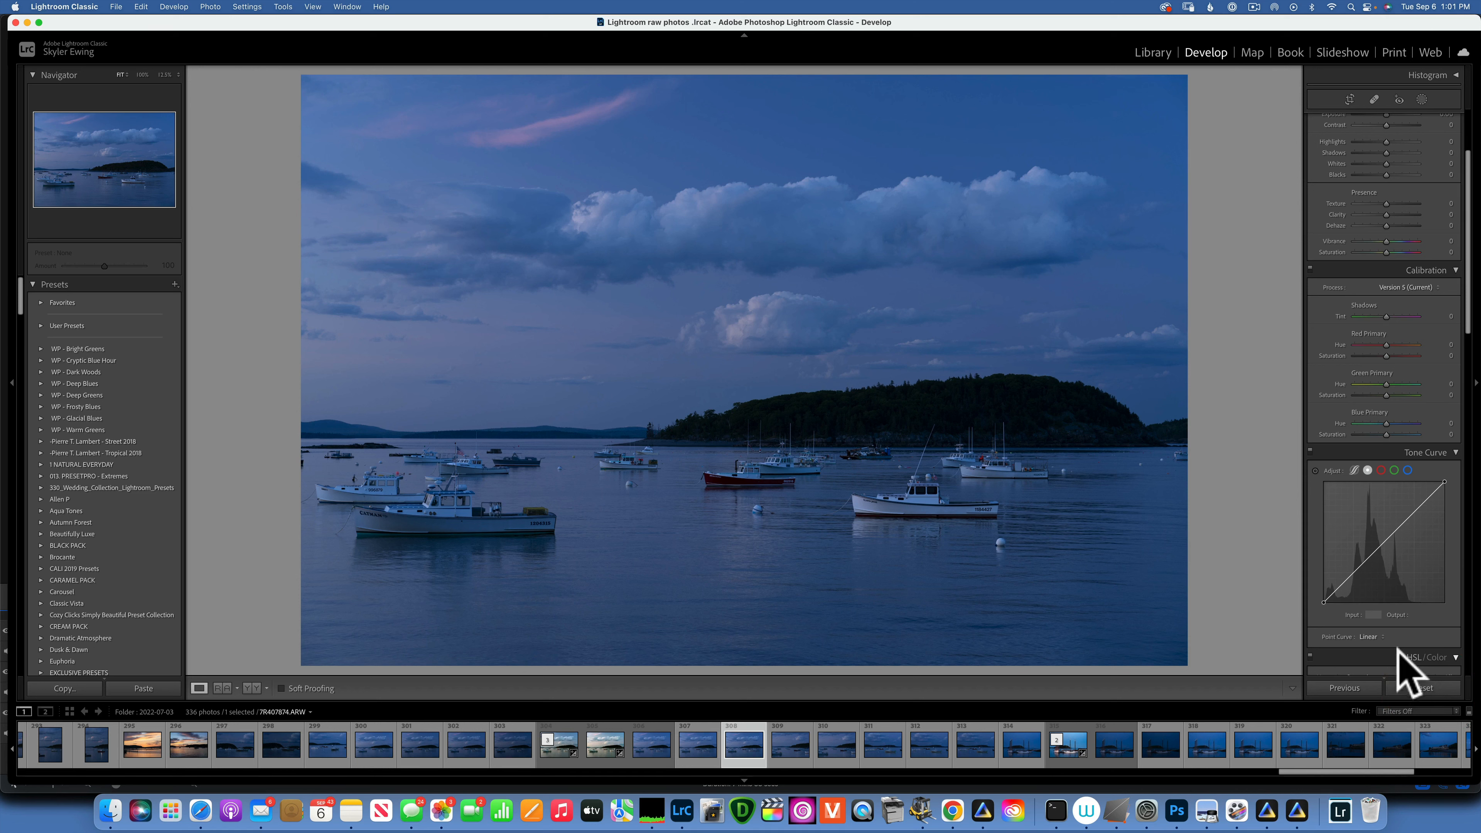
- Straighten the harbor photo along the distant shoreline with the Straighten tool and apply the crop
{"action": "left_click", "coordinate": [1349, 99]}
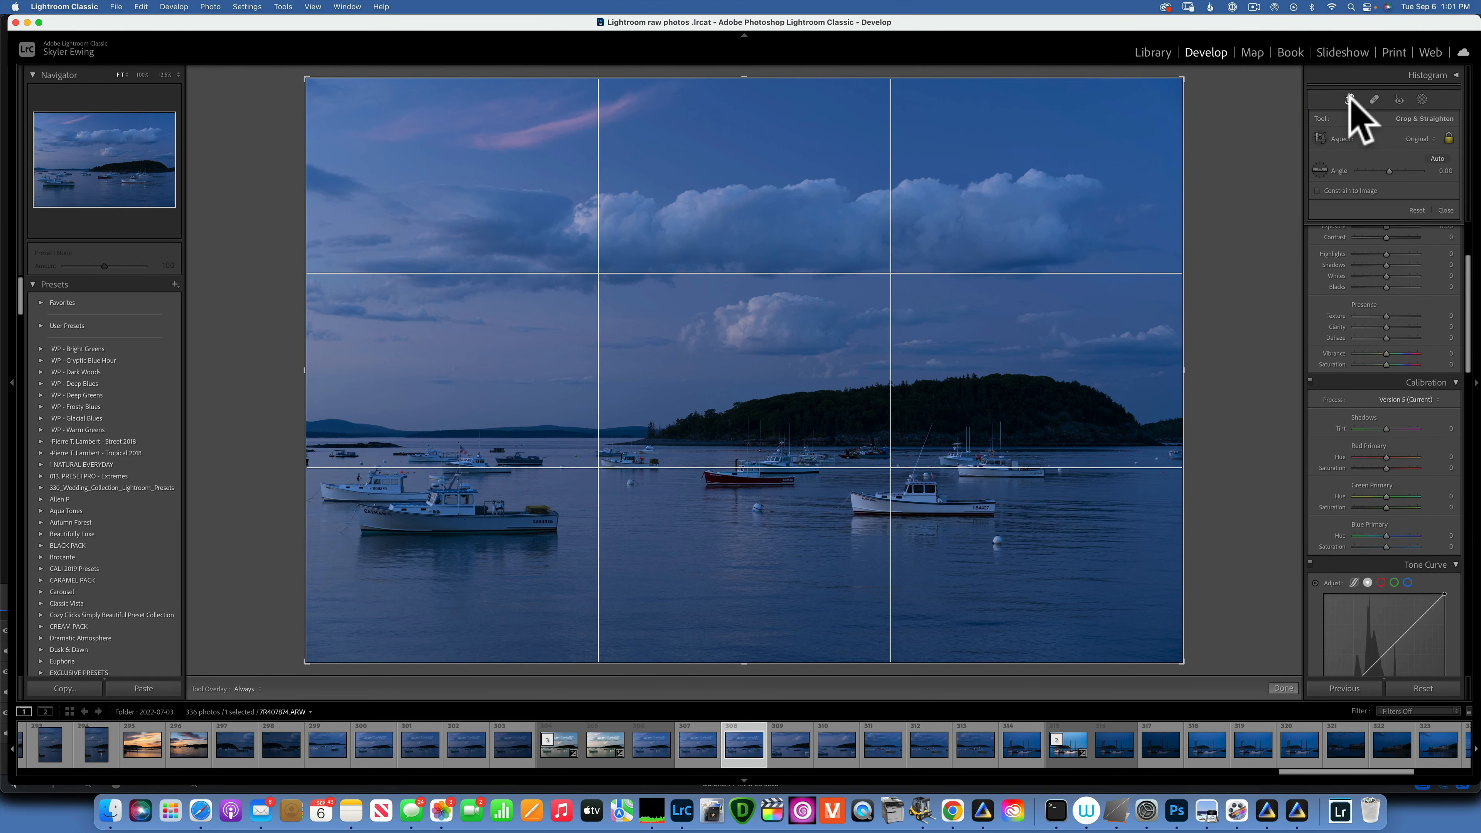
{"action": "left_click", "coordinate": [1320, 169]}
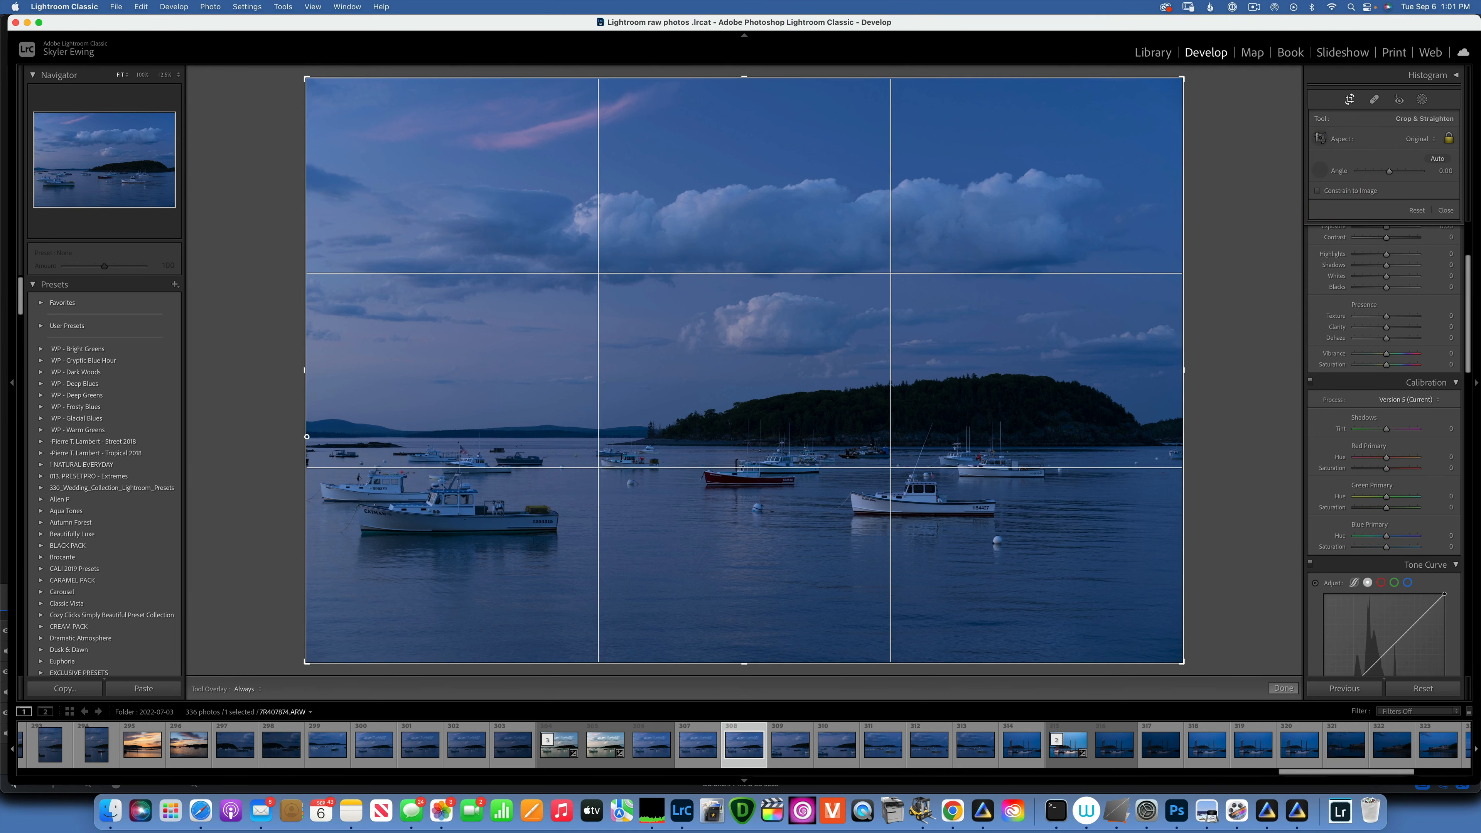
{"action": "left_click_drag", "start_coordinate": [306, 436], "coordinate": [640, 436]}
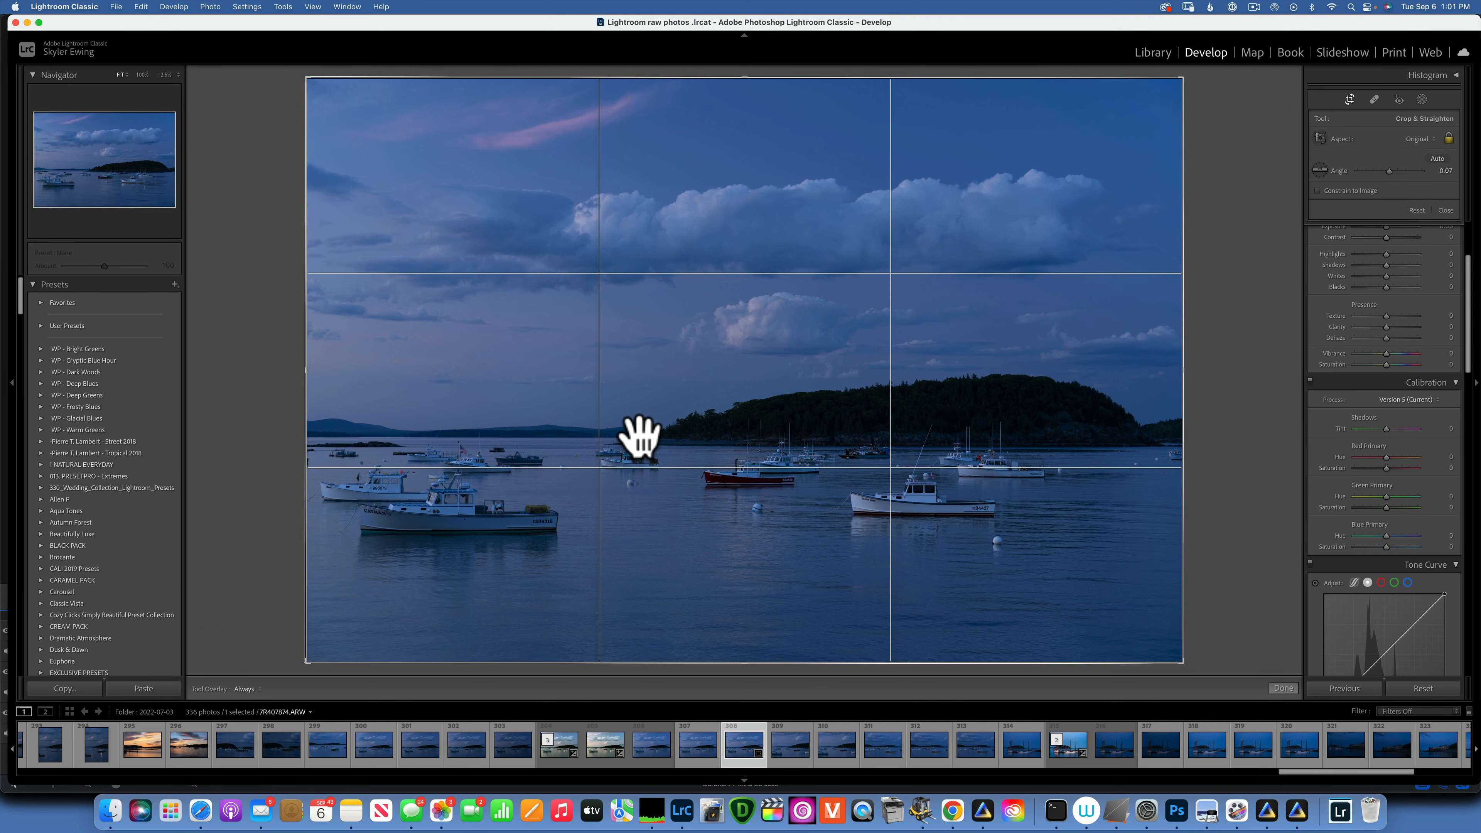
{"action": "key", "text": "Return"}
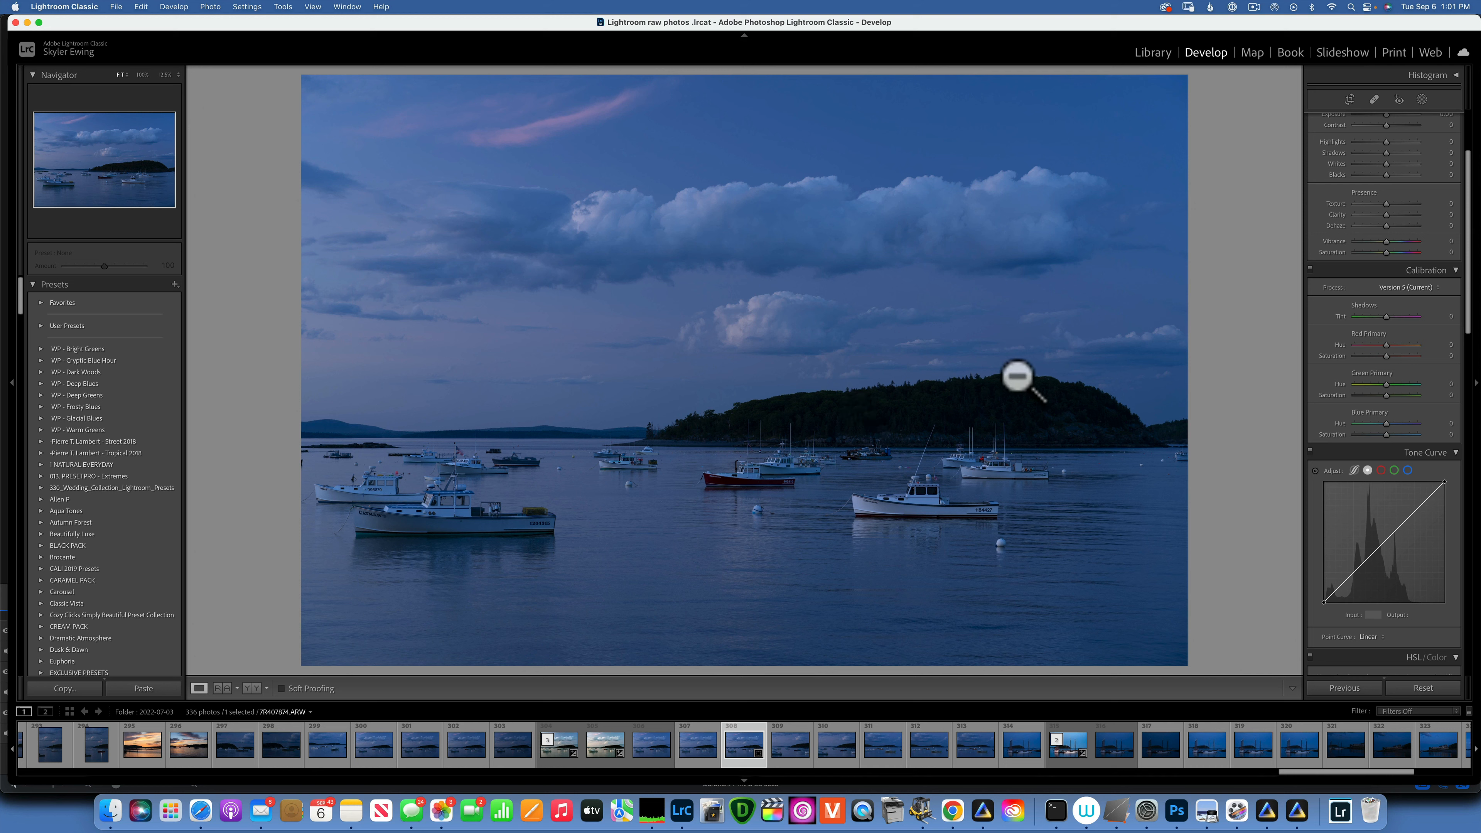
- Warm the white balance to a temperature of 7,190 and a tint of −5, and compare the result with the original
{"action": "scroll", "coordinate": [1395, 298], "scroll_direction": "up", "scroll_amount": 3}
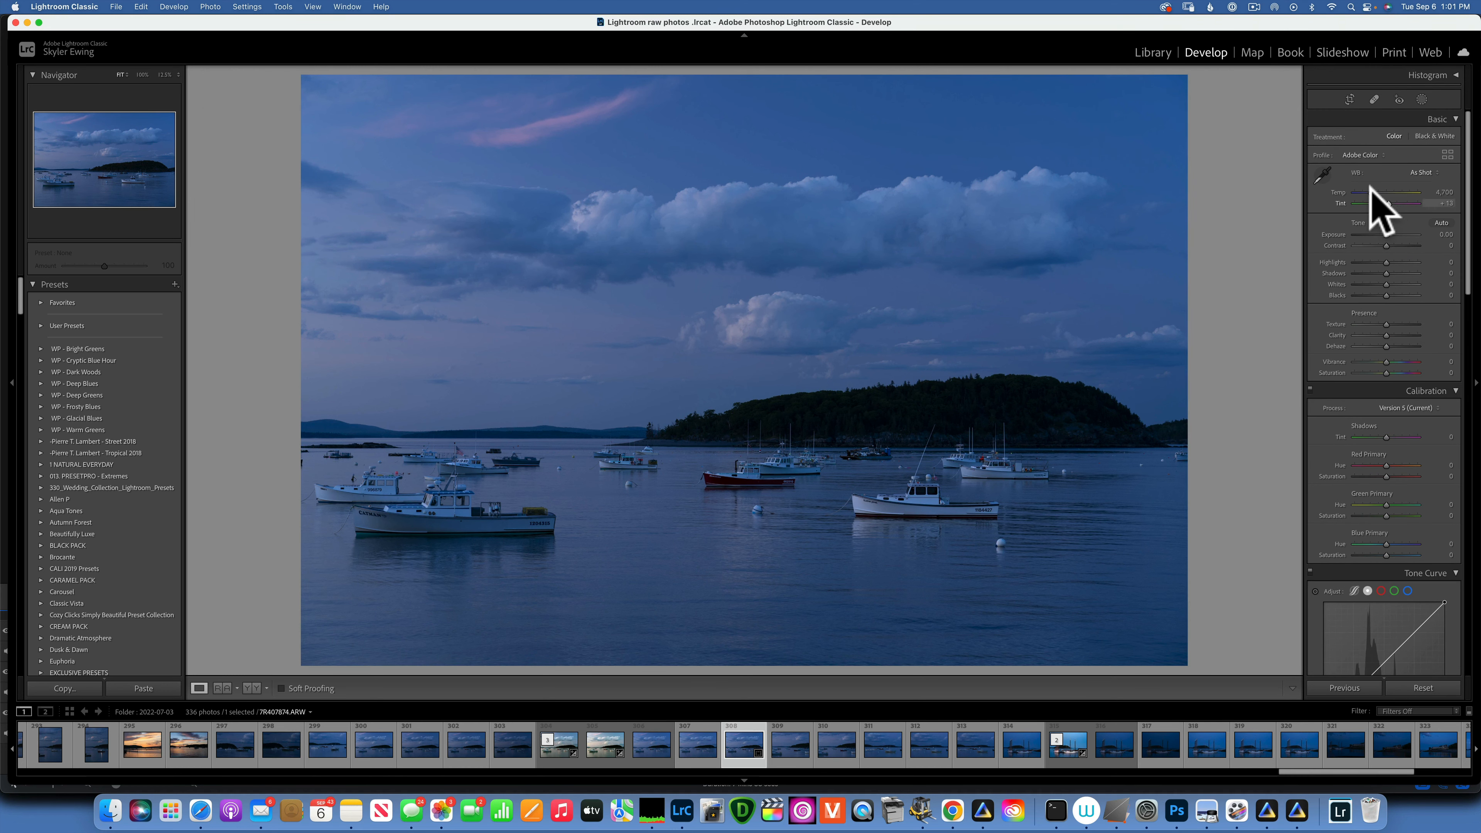
{"action": "left_click_drag", "start_coordinate": [1372, 192], "coordinate": [1386, 185]}
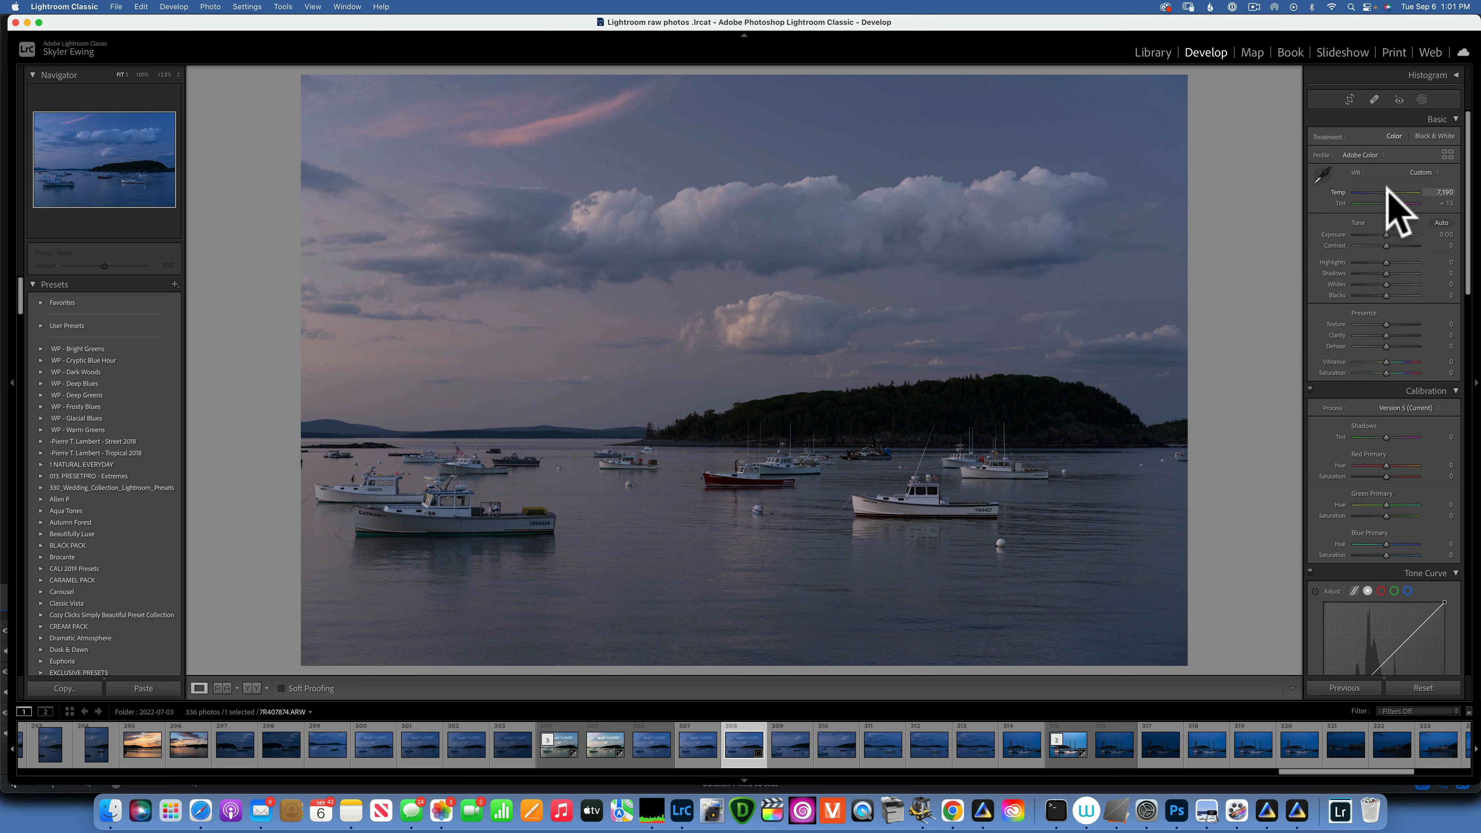
{"action": "left_click", "coordinate": [1386, 186]}
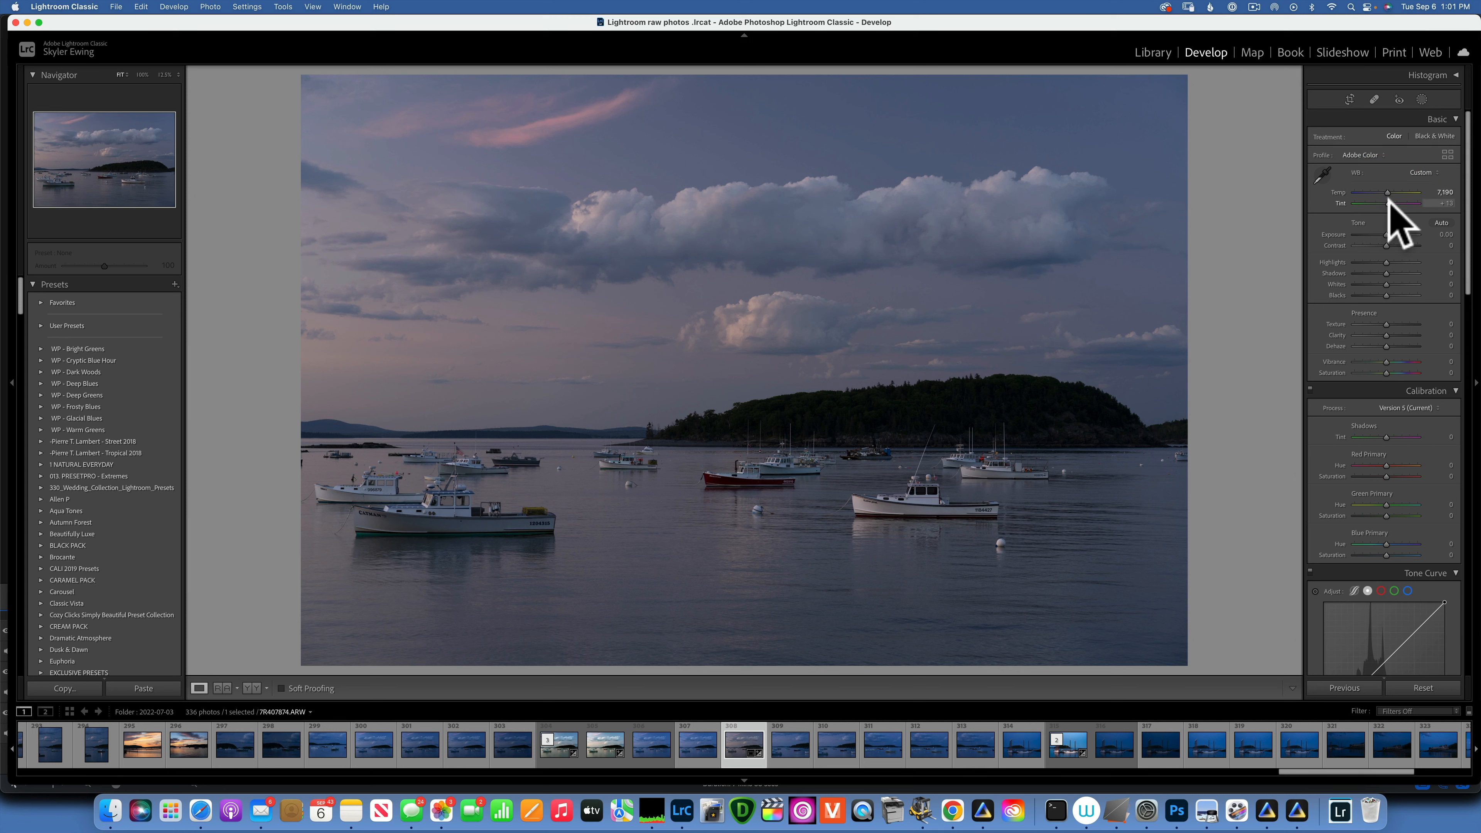
{"action": "left_click_drag", "start_coordinate": [1388, 202], "coordinate": [1384, 202]}
{"action": "left_click_drag", "start_coordinate": [1384, 201], "coordinate": [1384, 202]}
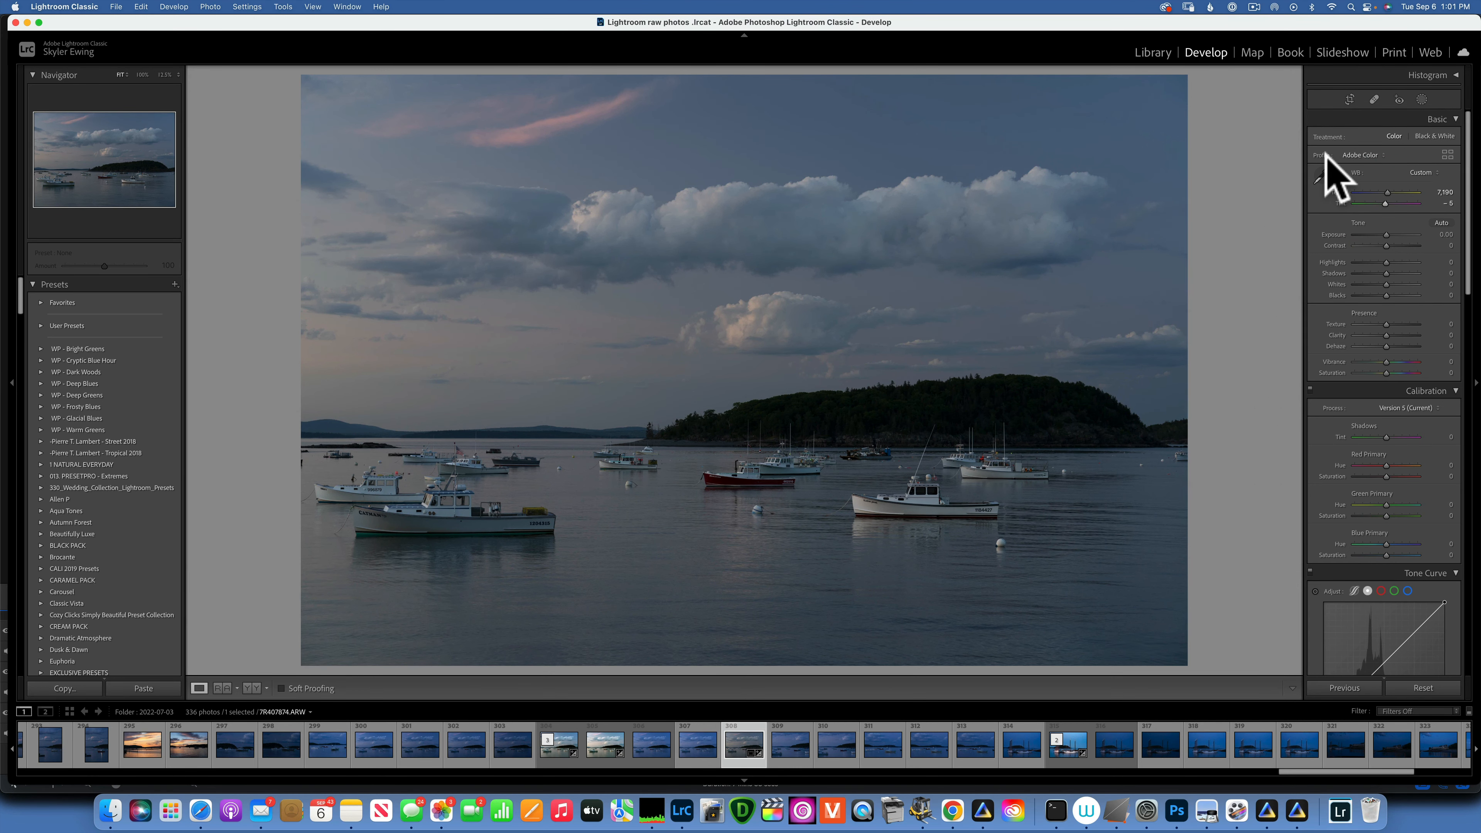
{"action": "key", "text": "backslash"}
{"action": "key", "text": "backslash"}
{"action": "key", "text": "backslash"}
{"action": "key", "text": "backslash"}
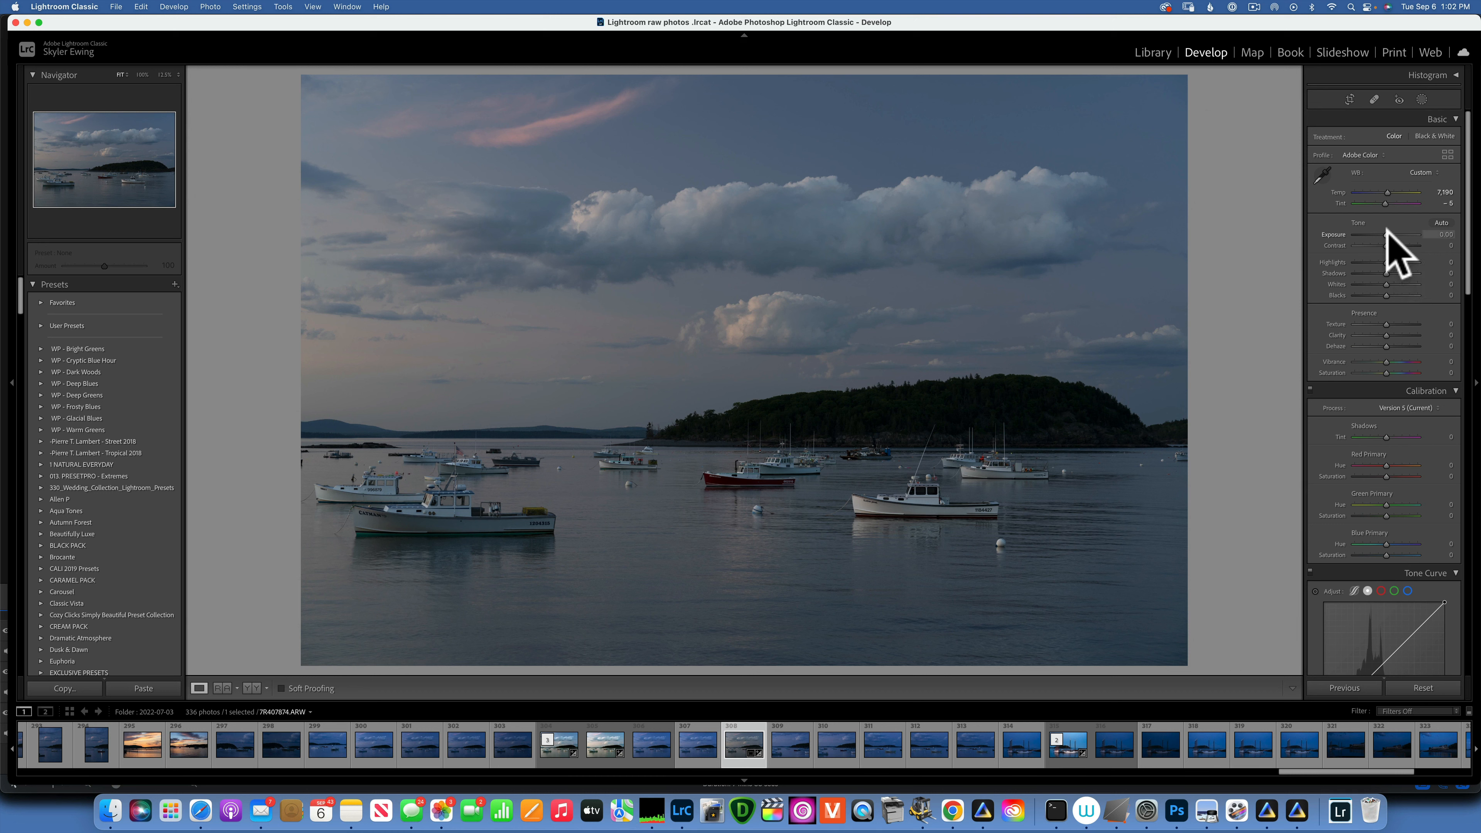
- Set exposure to +0.40, contrast +37, highlights −43, shadows +81, whites +40 and blacks −31, and compare with the original
{"action": "left_click_drag", "start_coordinate": [1386, 230], "coordinate": [1387, 231]}
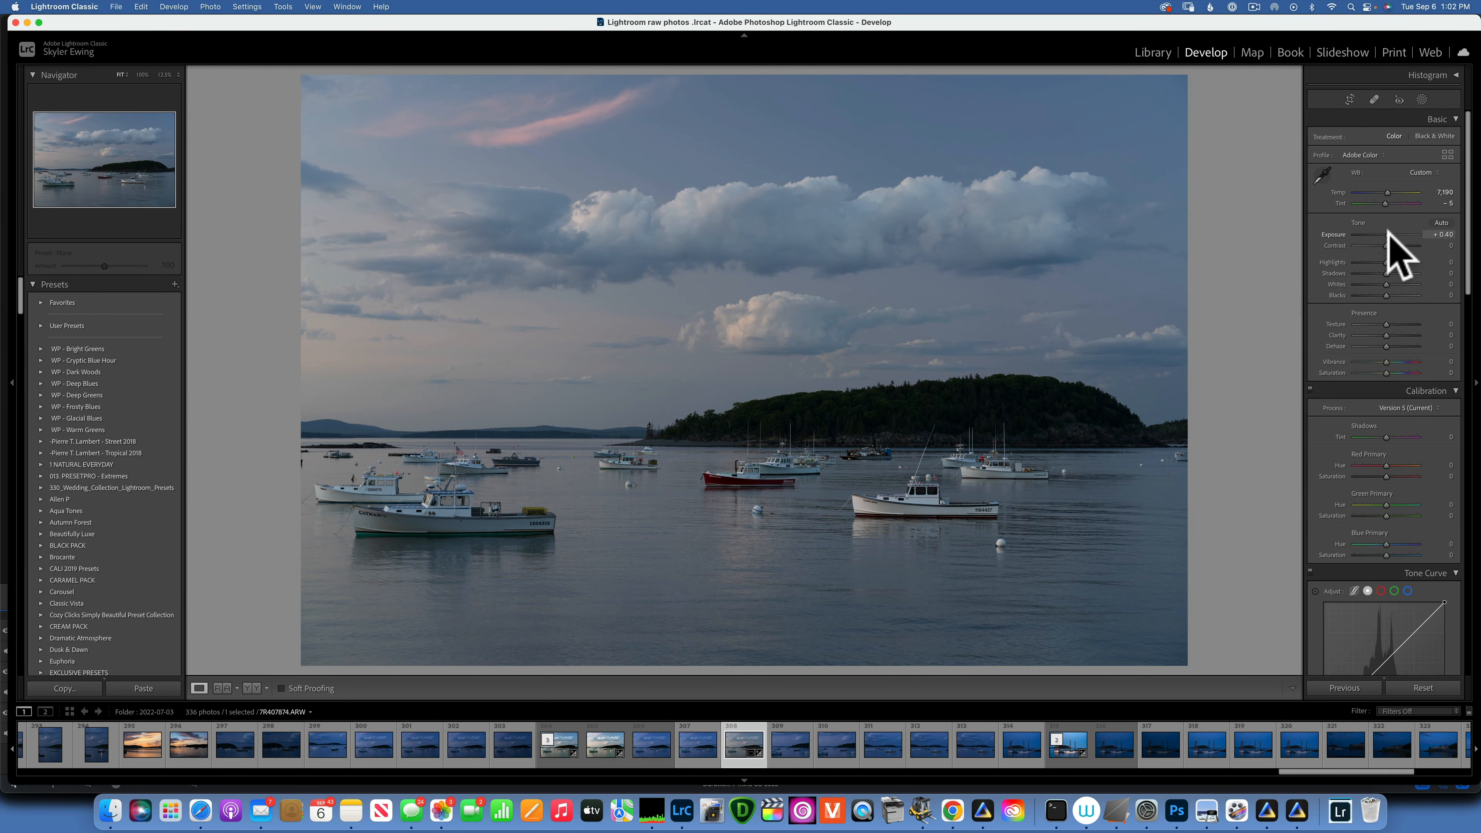
{"action": "left_click_drag", "start_coordinate": [1387, 241], "coordinate": [1398, 242]}
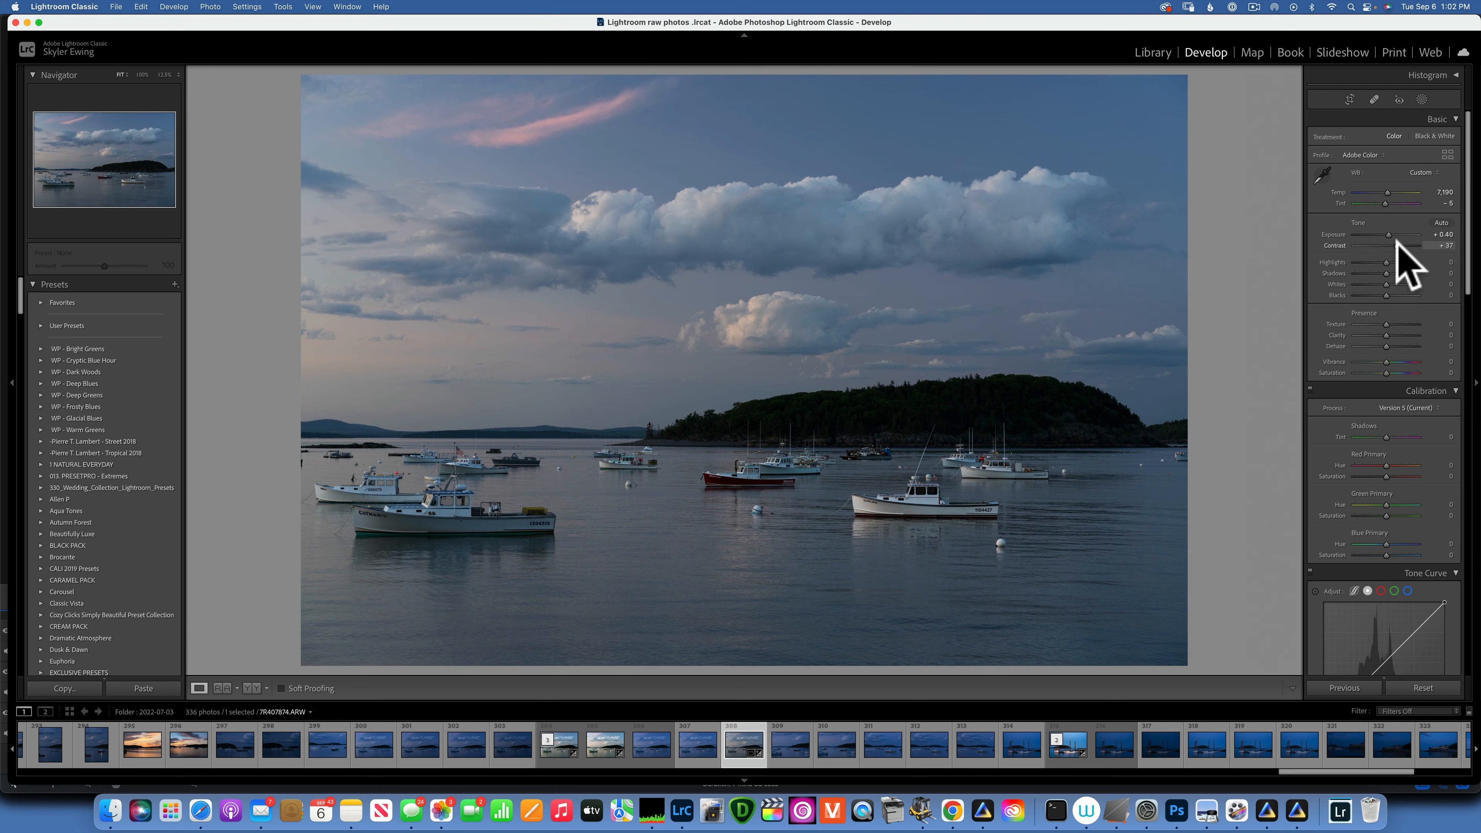
{"action": "left_click_drag", "start_coordinate": [1386, 261], "coordinate": [1371, 257]}
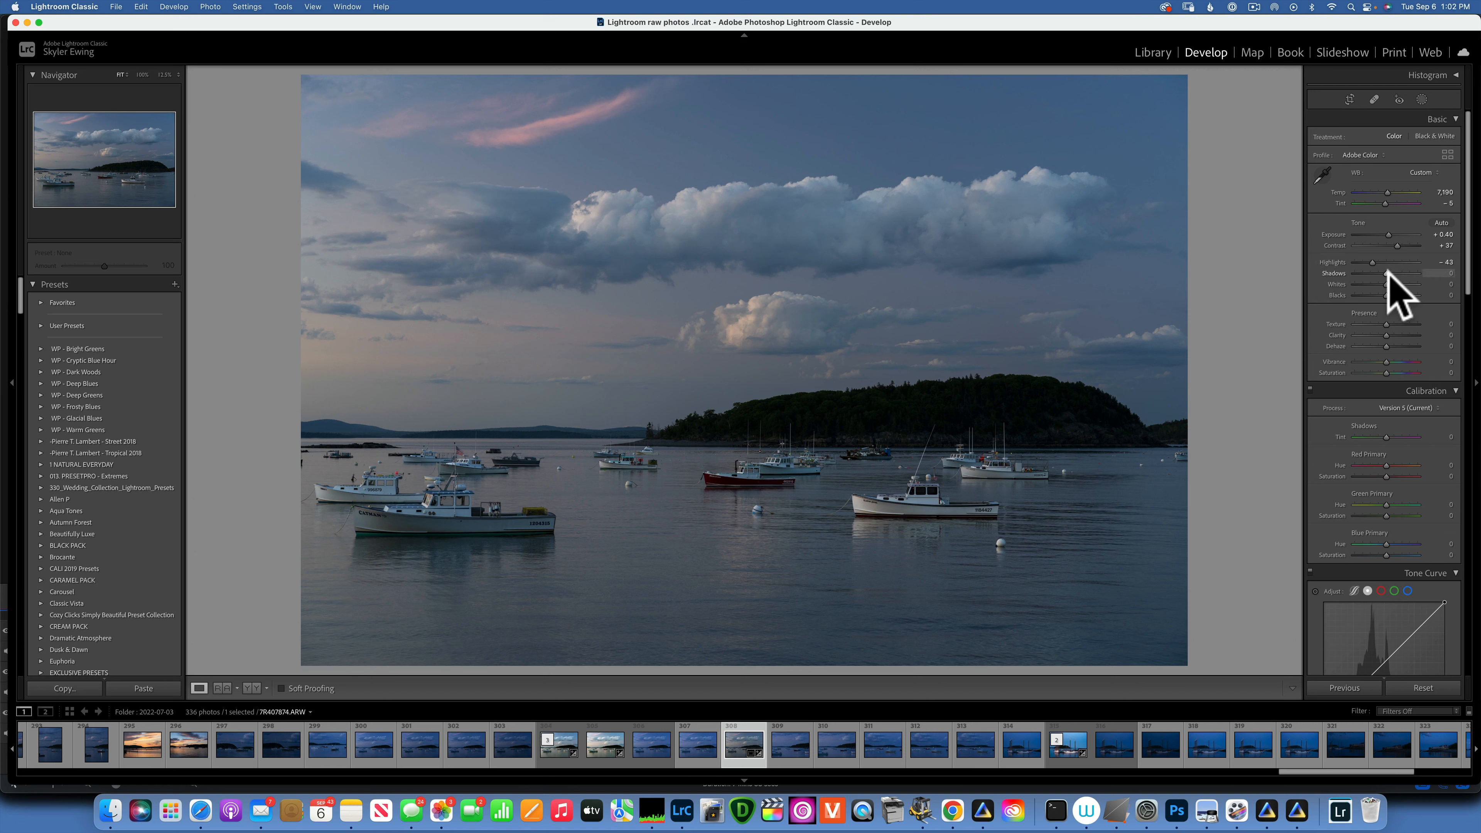
{"action": "left_click_drag", "start_coordinate": [1385, 269], "coordinate": [1411, 271]}
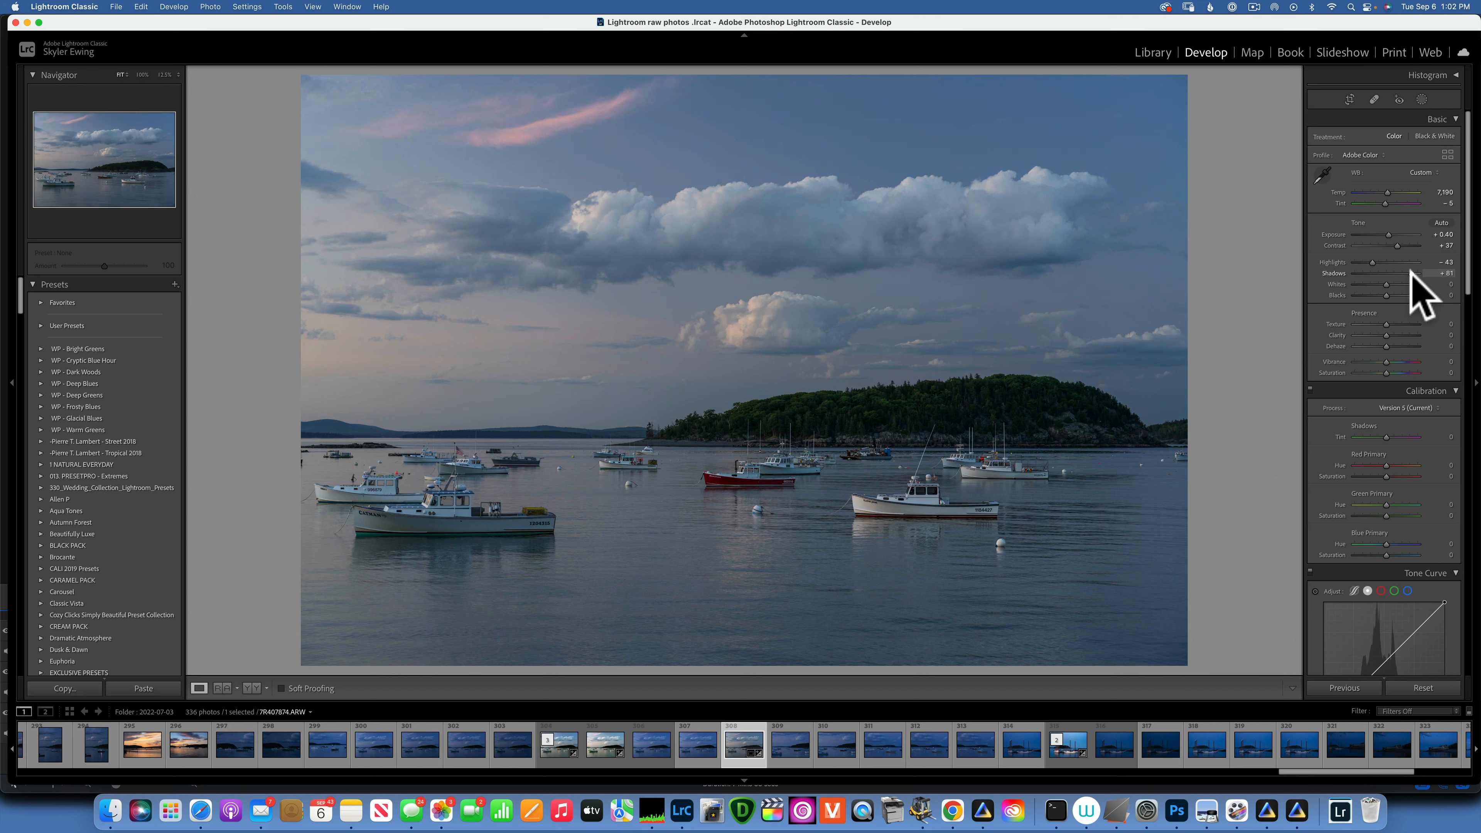
{"action": "mouse_move", "coordinate": [1380, 278]}
{"action": "left_mouse_down"}
{"action": "mouse_move", "coordinate": [1398, 273]}
{"action": "mouse_move", "coordinate": [1375, 288]}
{"action": "left_mouse_up"}
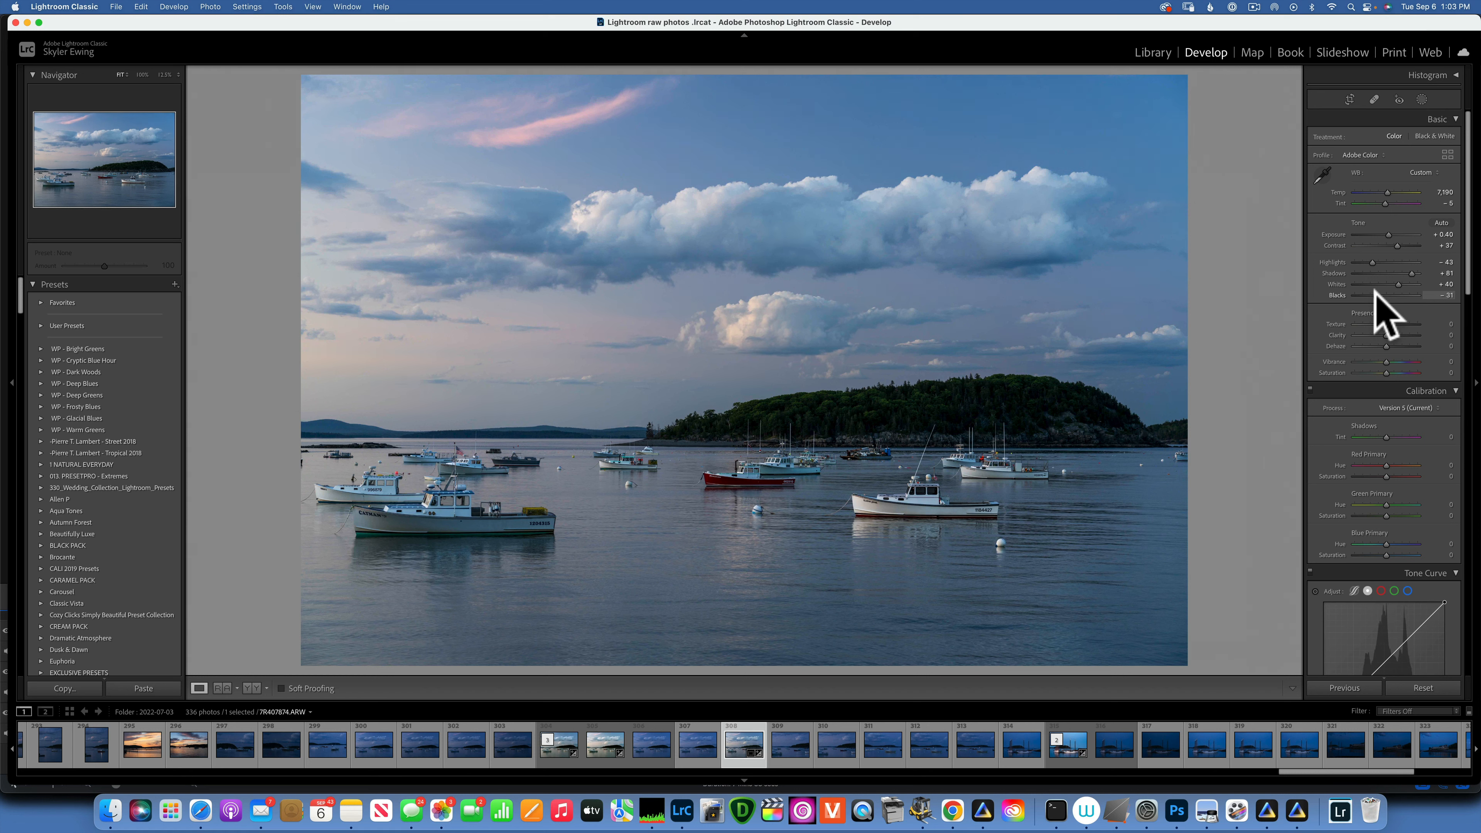
{"action": "key", "text": "backslash"}
{"action": "key", "text": "backslash"}
{"action": "key", "text": "backslash"}
{"action": "key", "text": "backslash"}
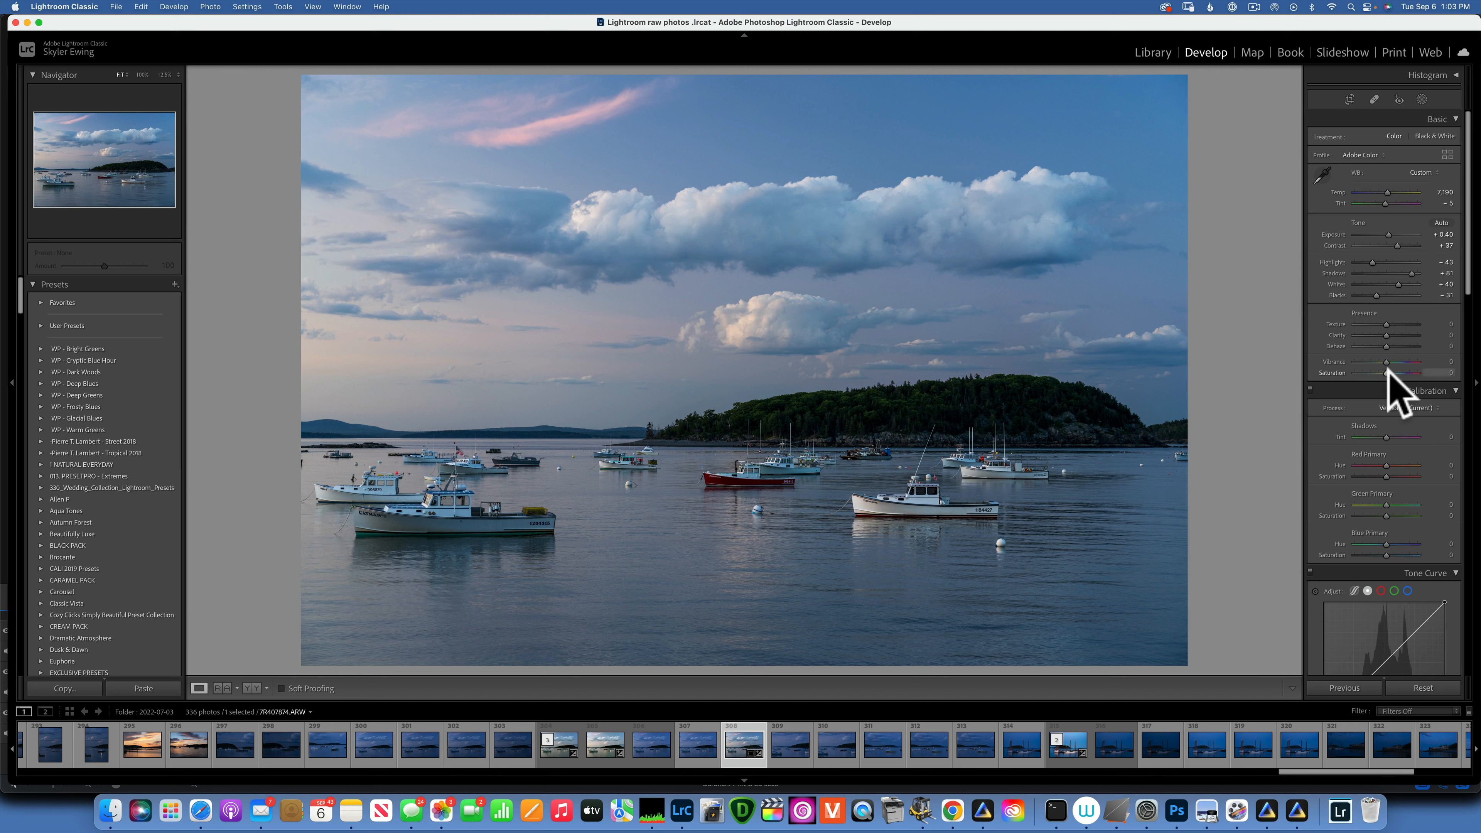
- Set texture to +19, clarity to +14 and vibrance to +30, and compare the photo with its original
{"action": "left_click_drag", "start_coordinate": [1387, 322], "coordinate": [1393, 319]}
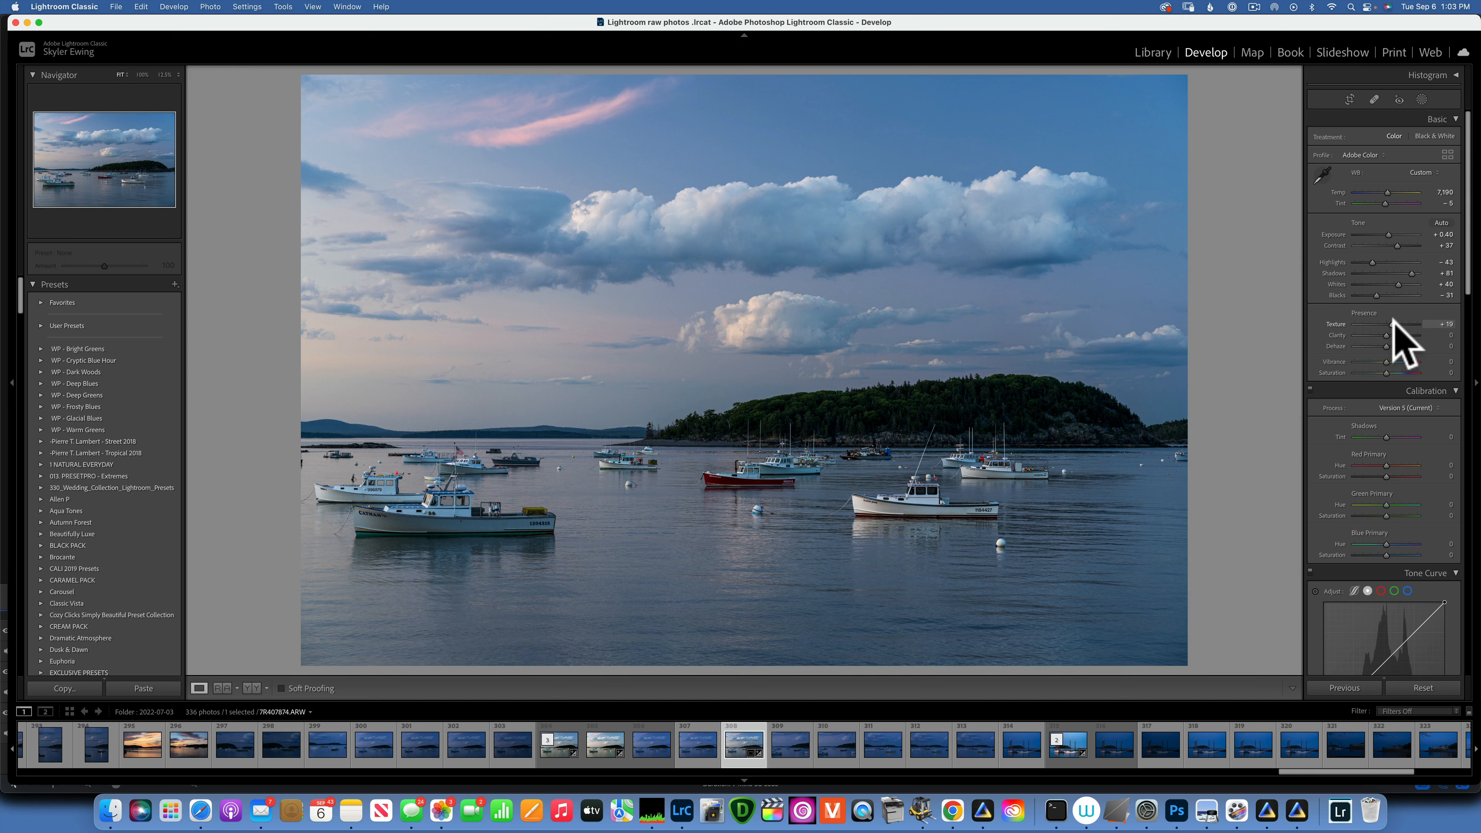
{"action": "left_click", "coordinate": [1393, 321]}
{"action": "left_click_drag", "start_coordinate": [1386, 332], "coordinate": [1391, 330]}
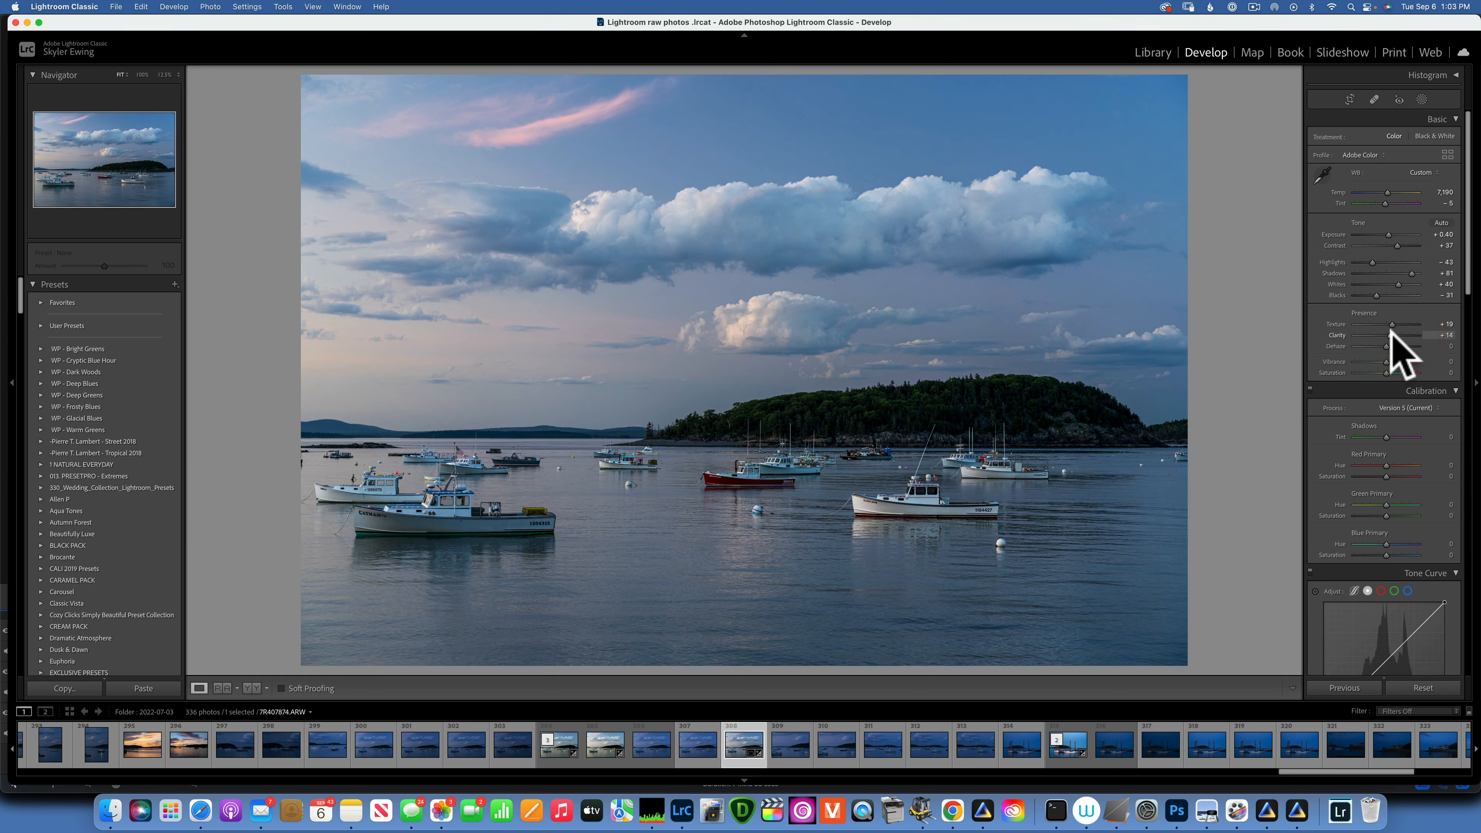
{"action": "left_click_drag", "start_coordinate": [1386, 362], "coordinate": [1395, 360]}
{"action": "left_click", "coordinate": [1395, 360]}
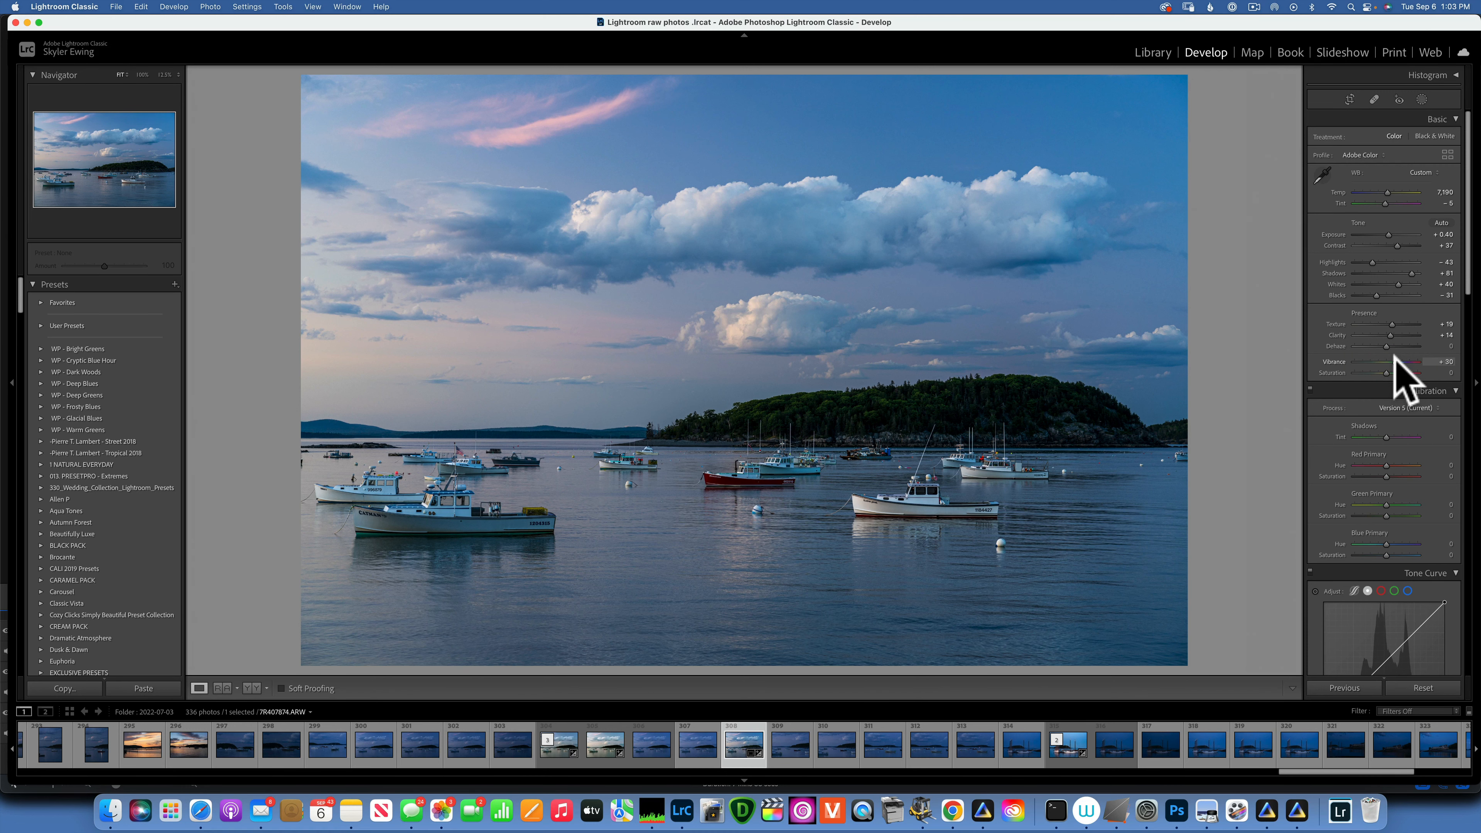
{"action": "key", "text": "backslash"}
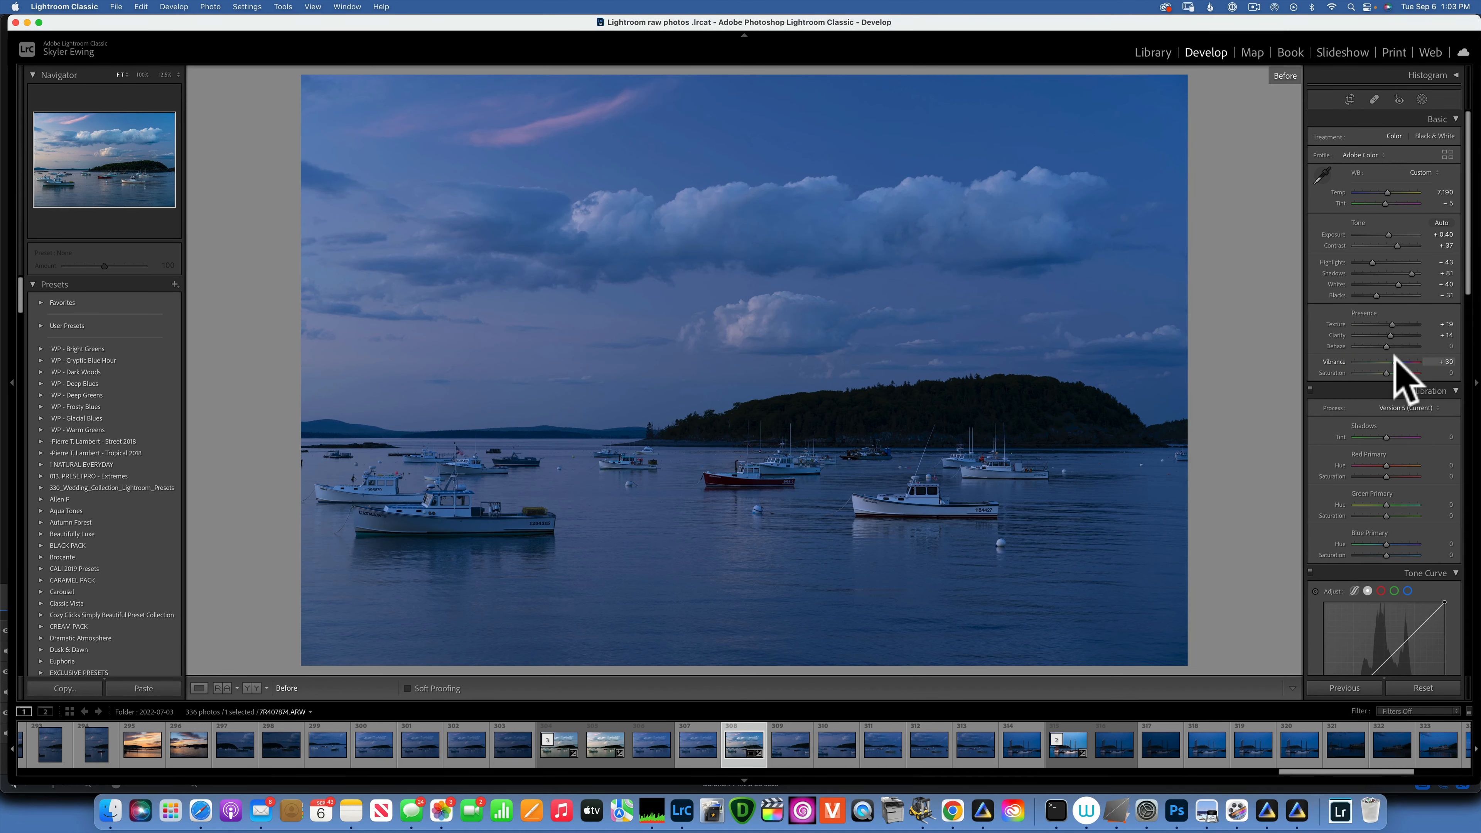
{"action": "key", "text": "backslash"}
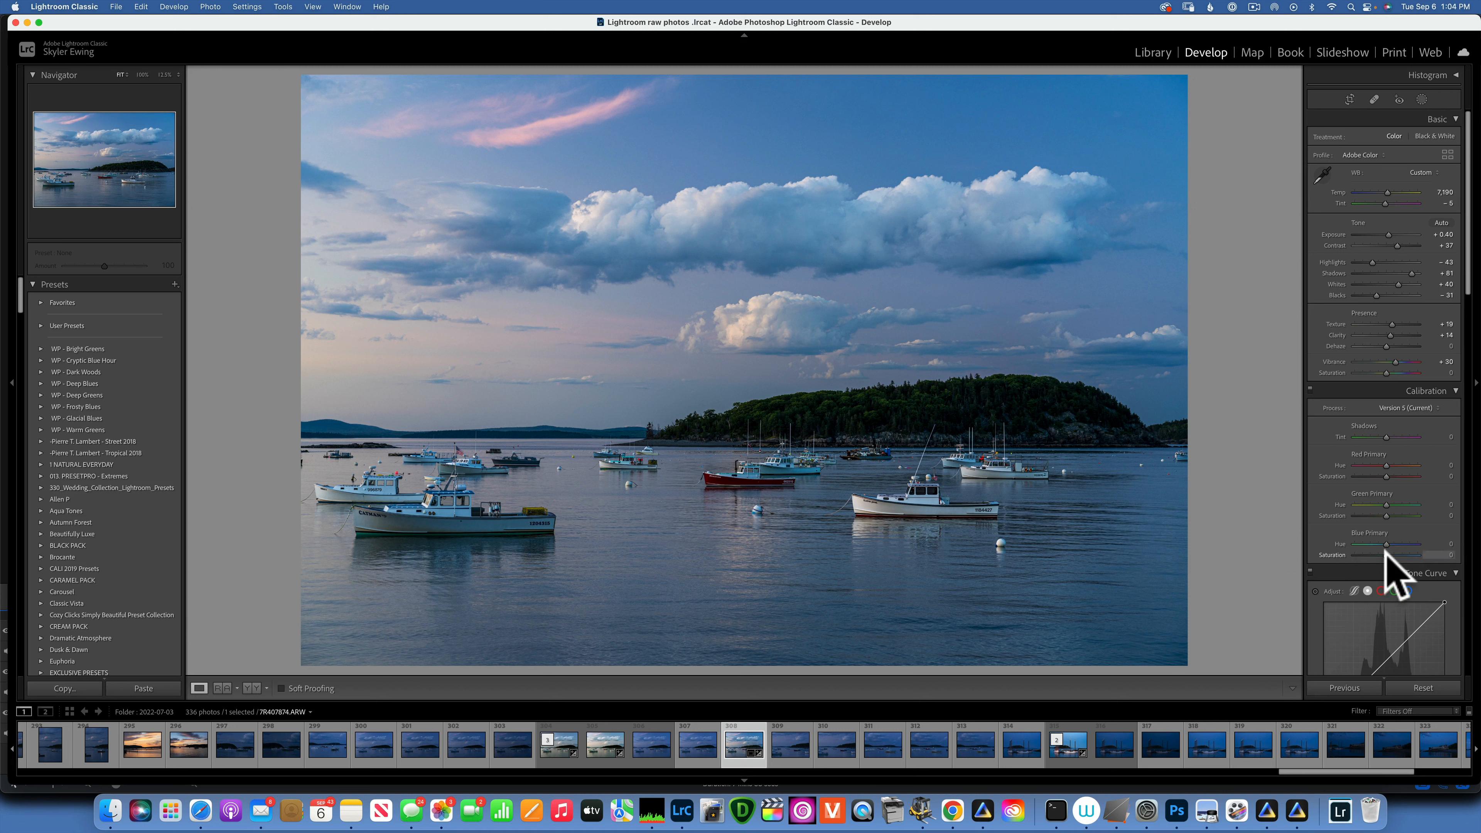
- Try full strength on the calibration's Blue Primary saturation, and settle it at +70
{"action": "left_click_drag", "start_coordinate": [1386, 553], "coordinate": [1478, 575]}
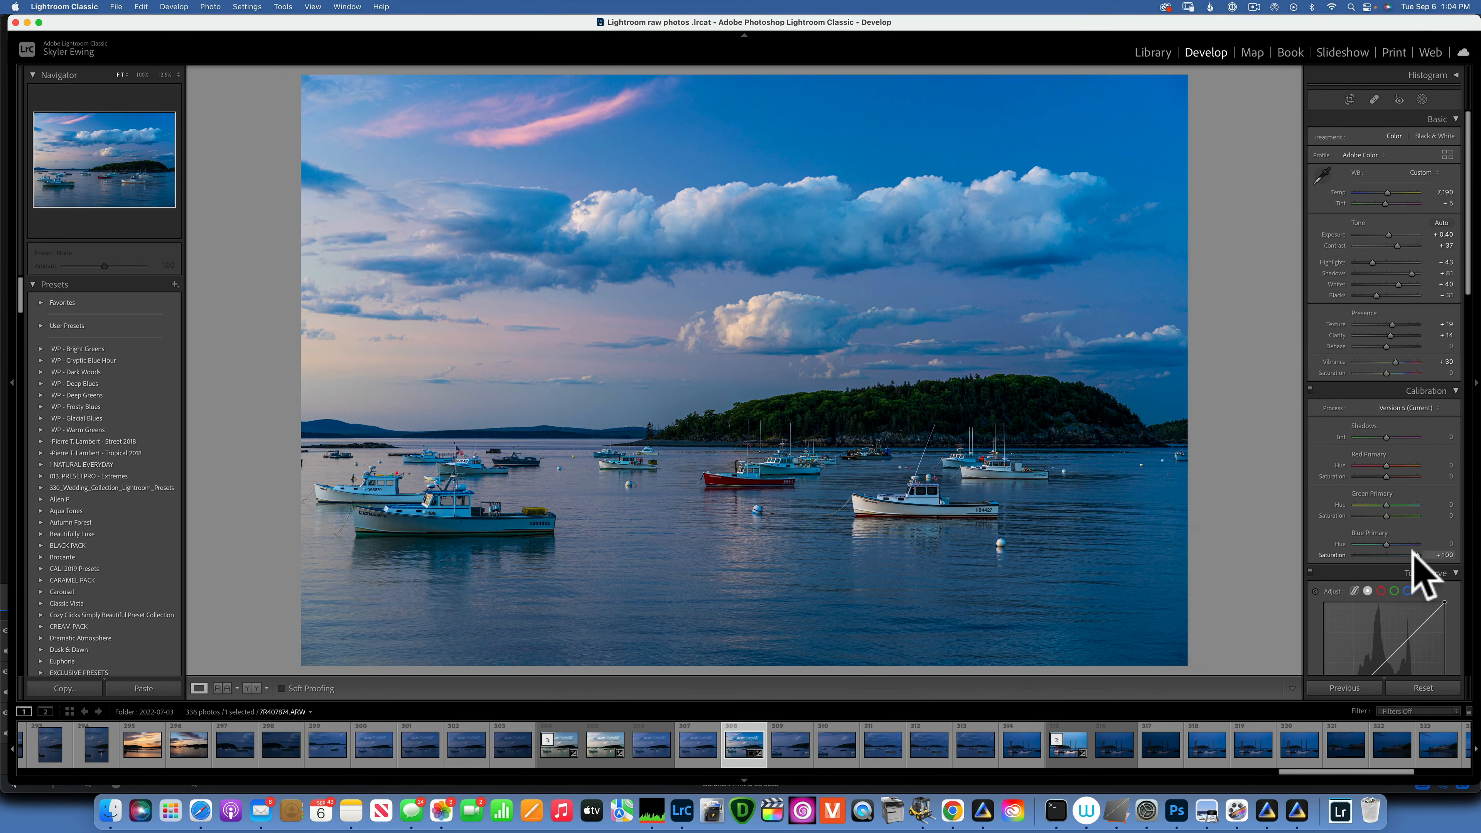
{"action": "double_click", "coordinate": [1331, 555]}
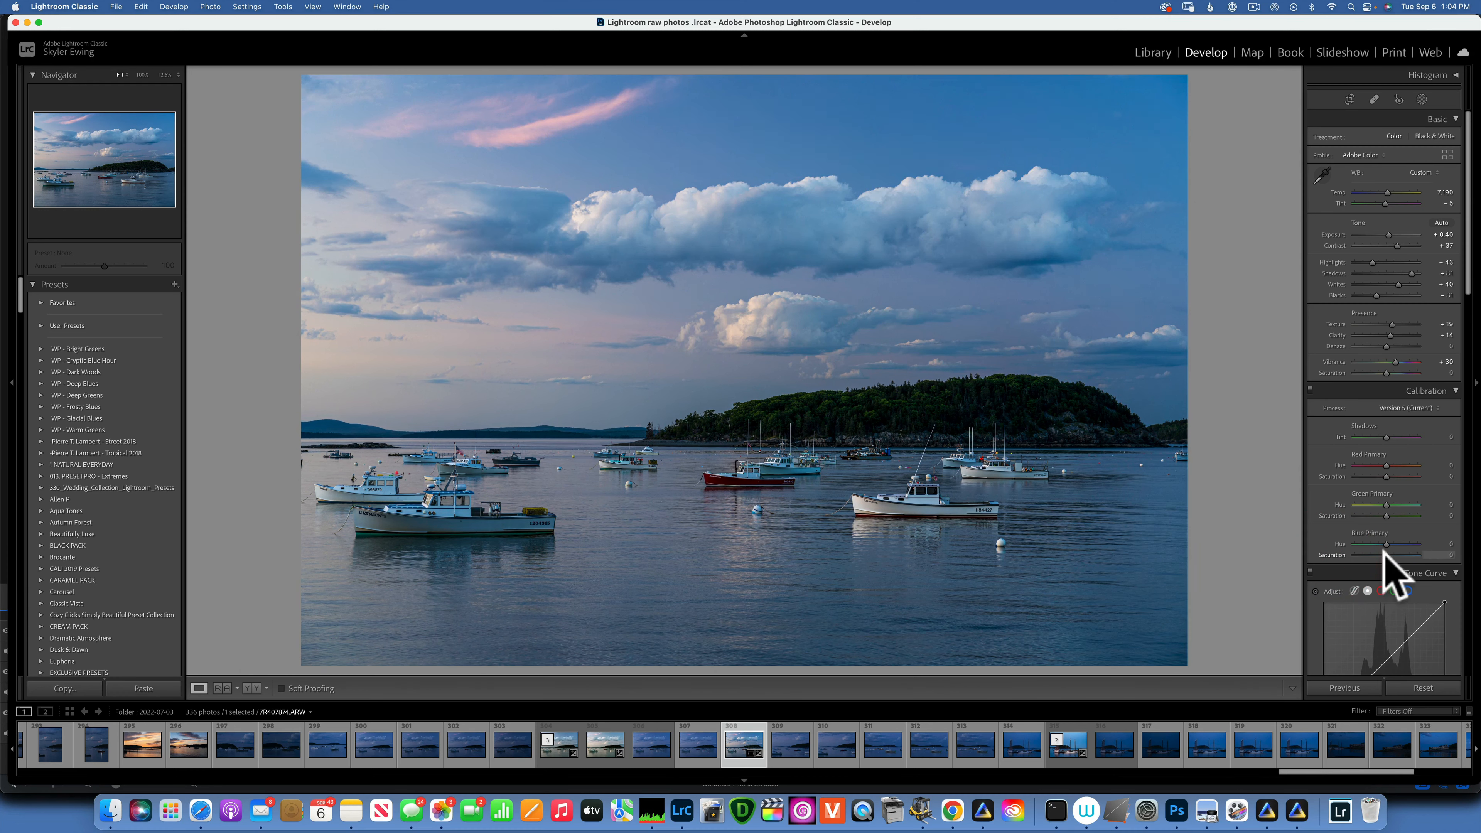
{"action": "left_click_drag", "start_coordinate": [1385, 553], "coordinate": [1478, 581]}
{"action": "left_click_drag", "start_coordinate": [1469, 562], "coordinate": [1401, 558]}
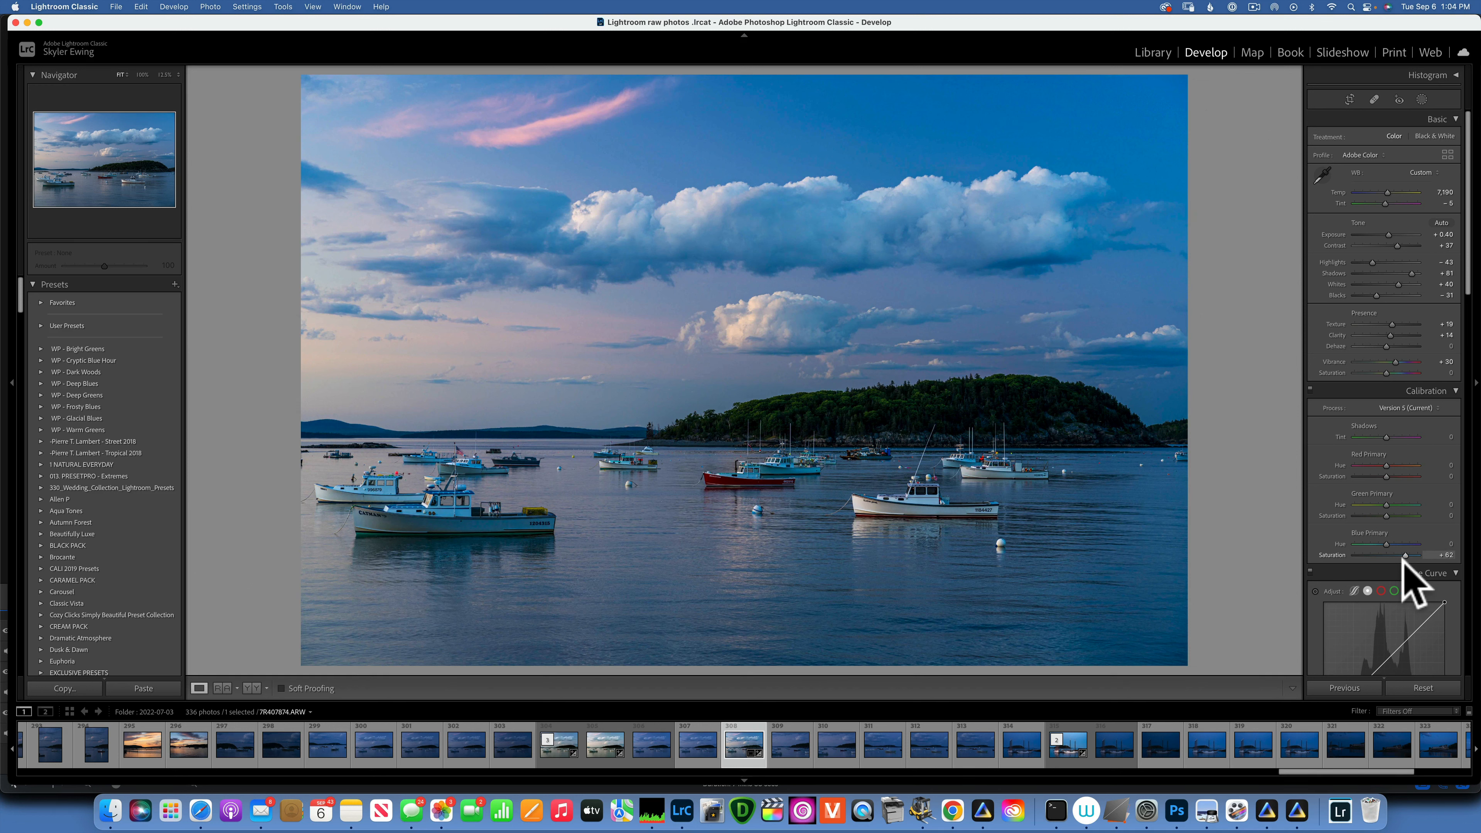
{"action": "left_click_drag", "start_coordinate": [1402, 556], "coordinate": [1406, 559]}
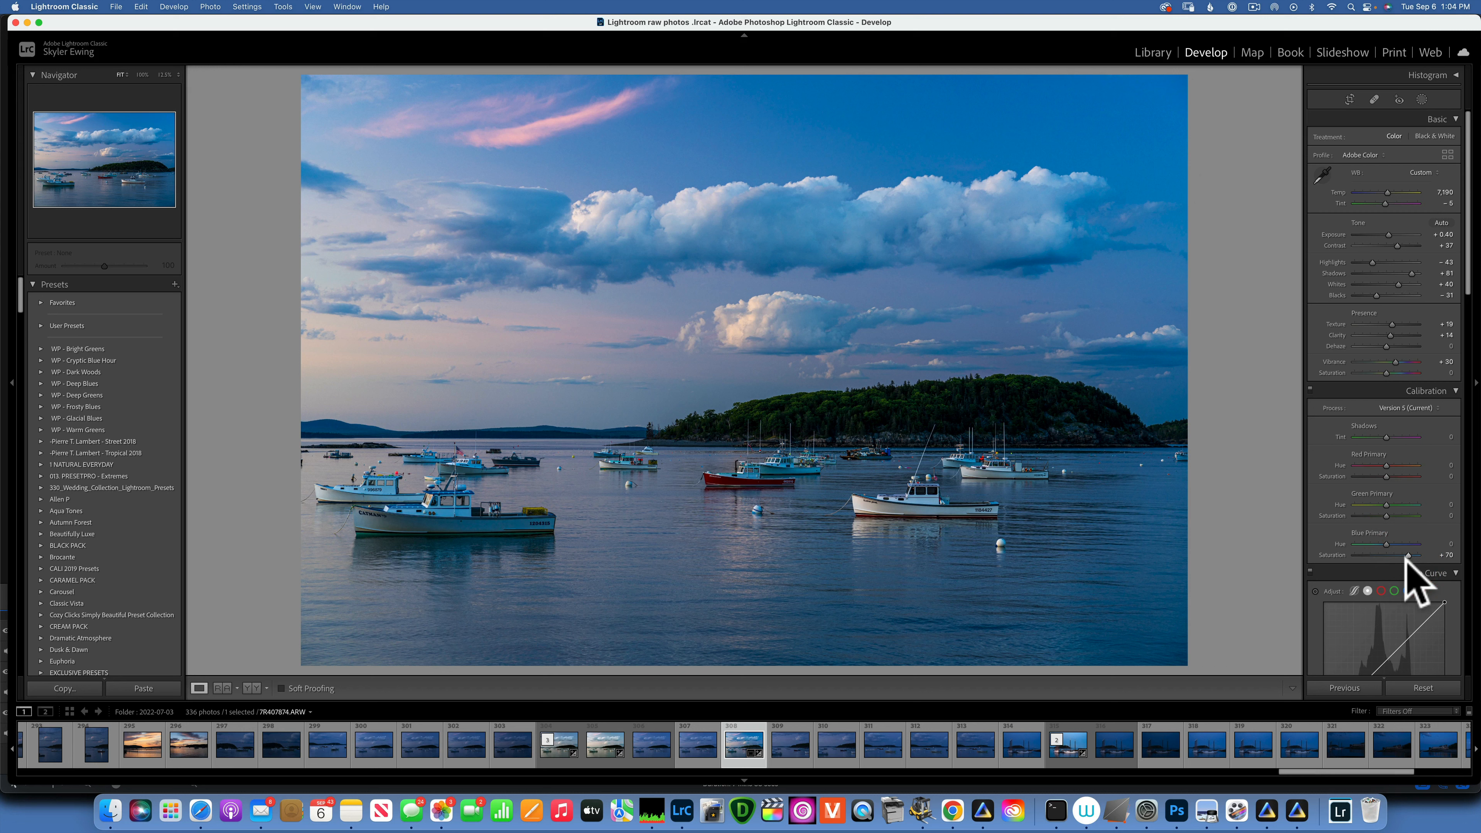
- Lower the blue saturation in the HSL adjustments to −11, and compare the photo with its original
{"action": "scroll", "coordinate": [1390, 514], "scroll_direction": "down", "scroll_amount": 5}
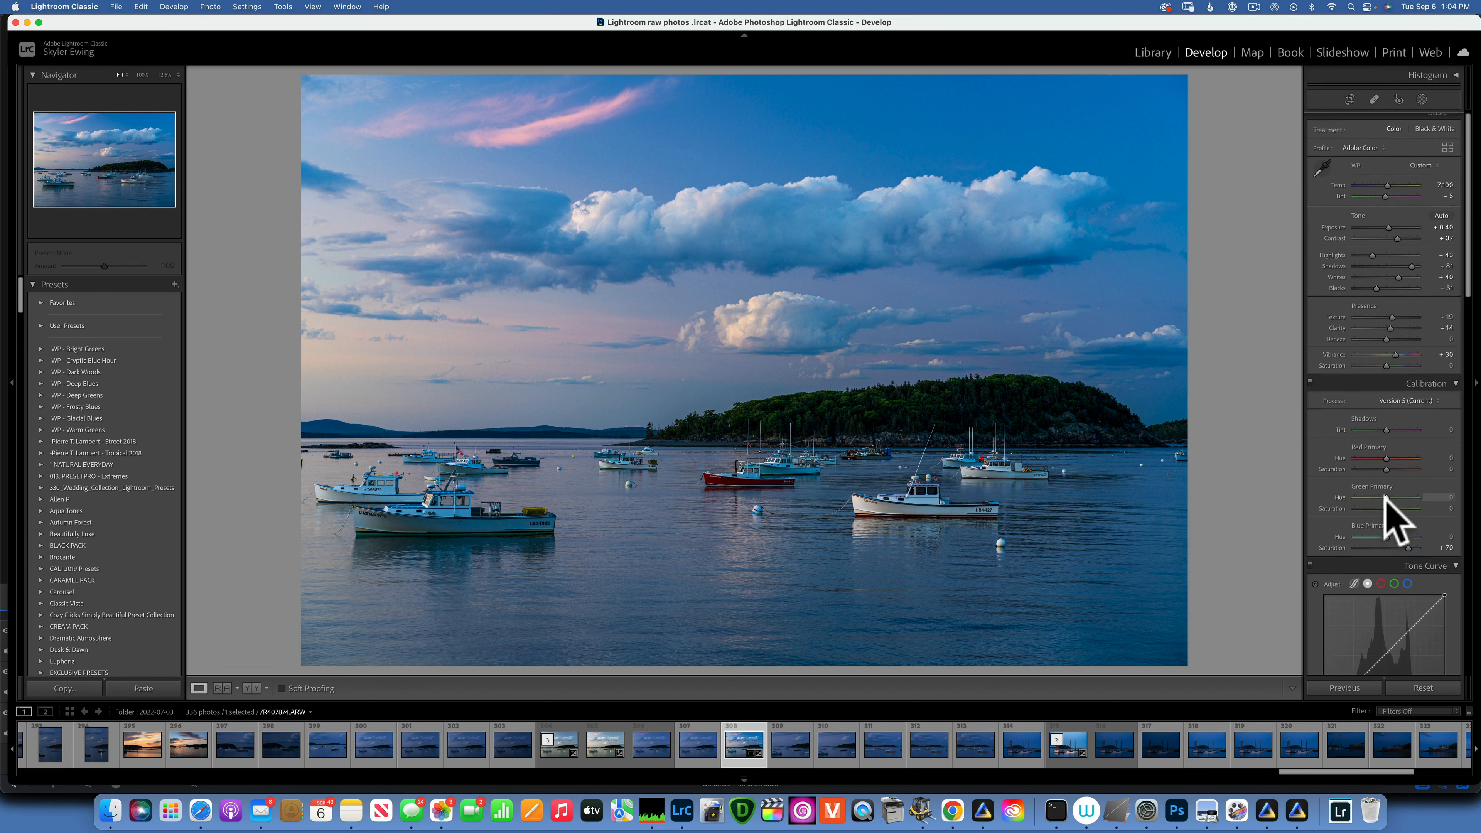
{"action": "scroll", "coordinate": [1383, 502], "scroll_direction": "down", "scroll_amount": 9}
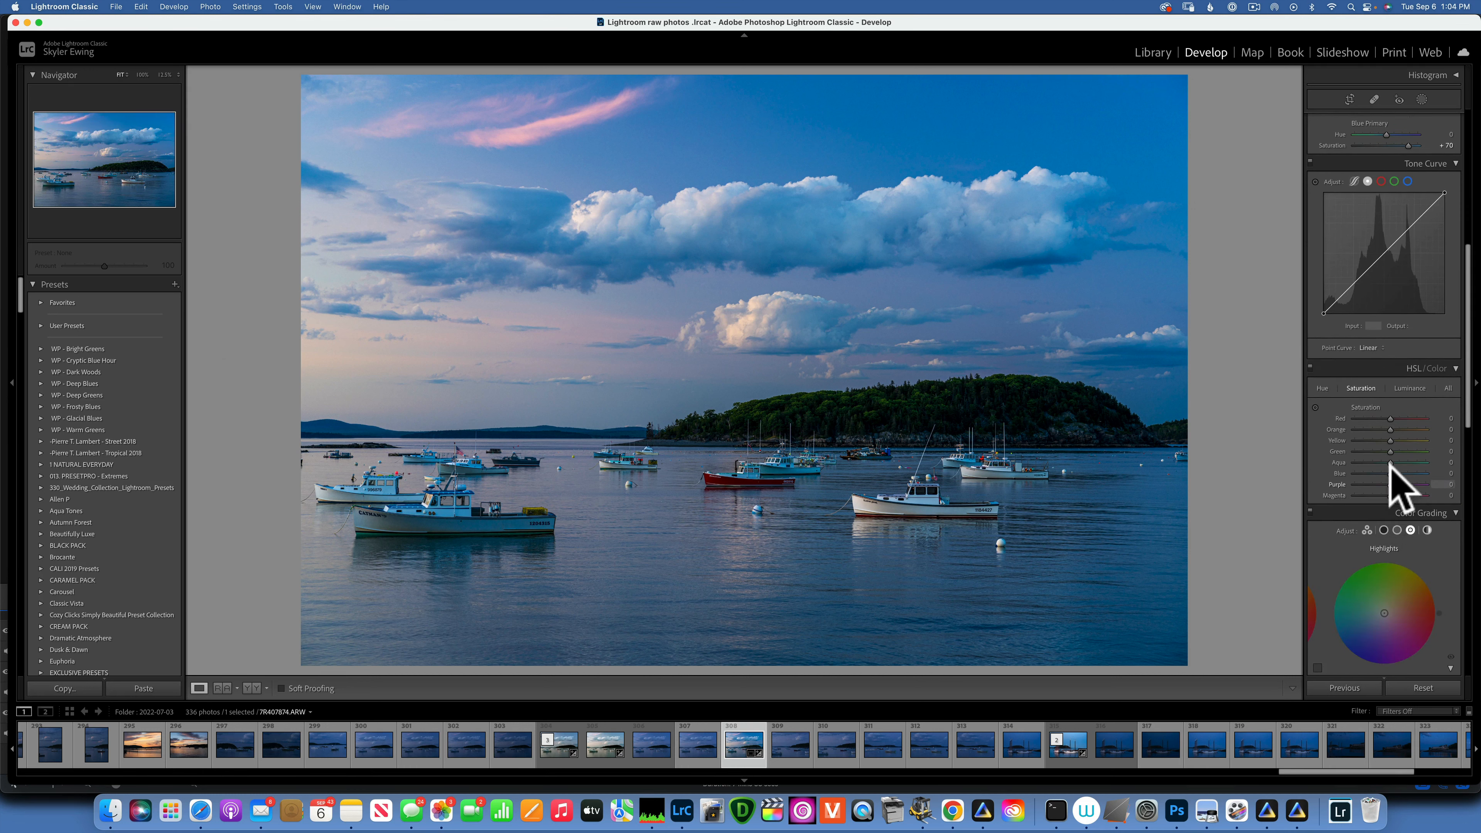
{"action": "left_click_drag", "start_coordinate": [1390, 473], "coordinate": [1386, 472]}
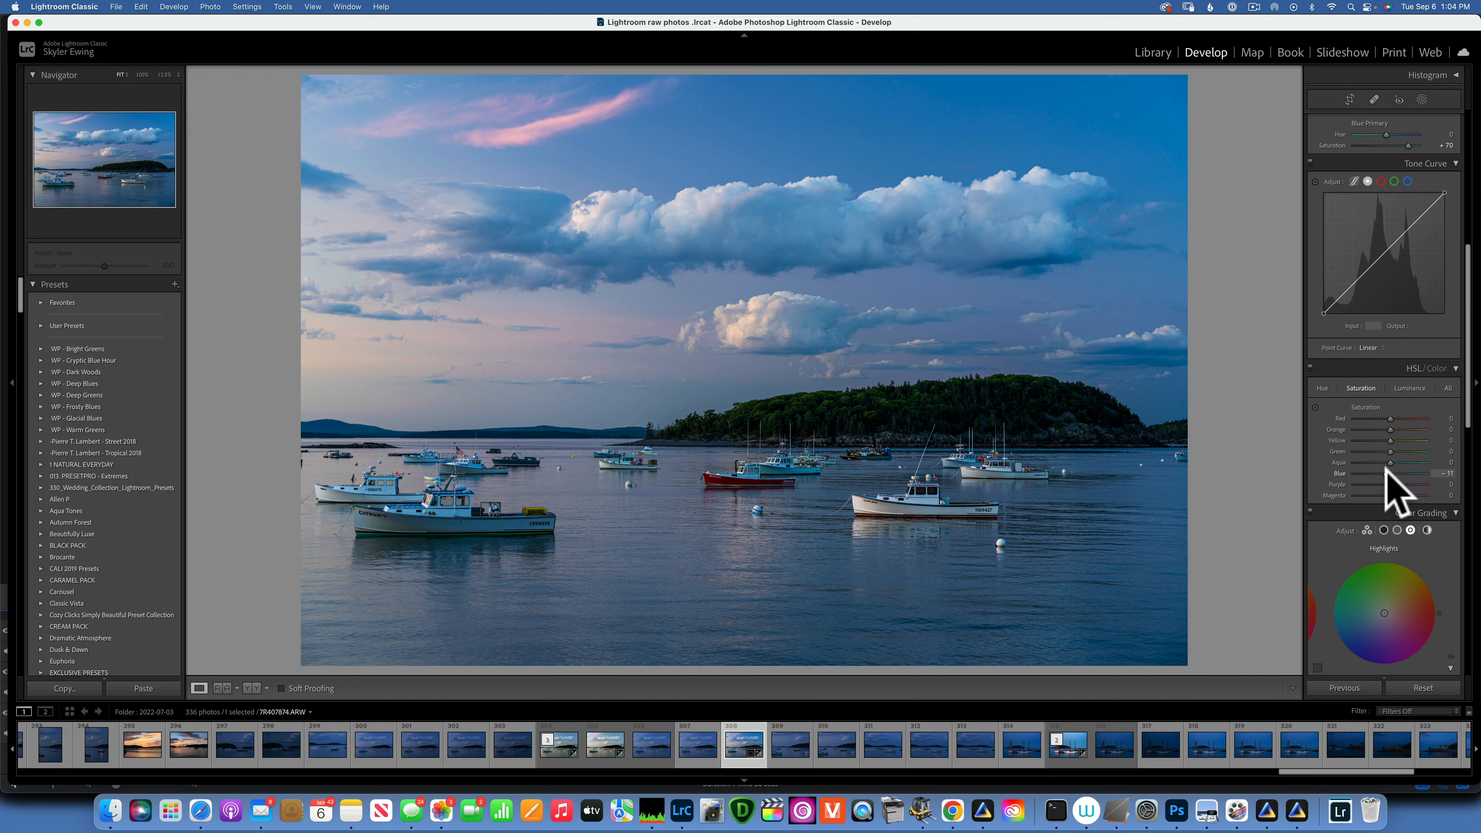
{"action": "key", "text": "backslash"}
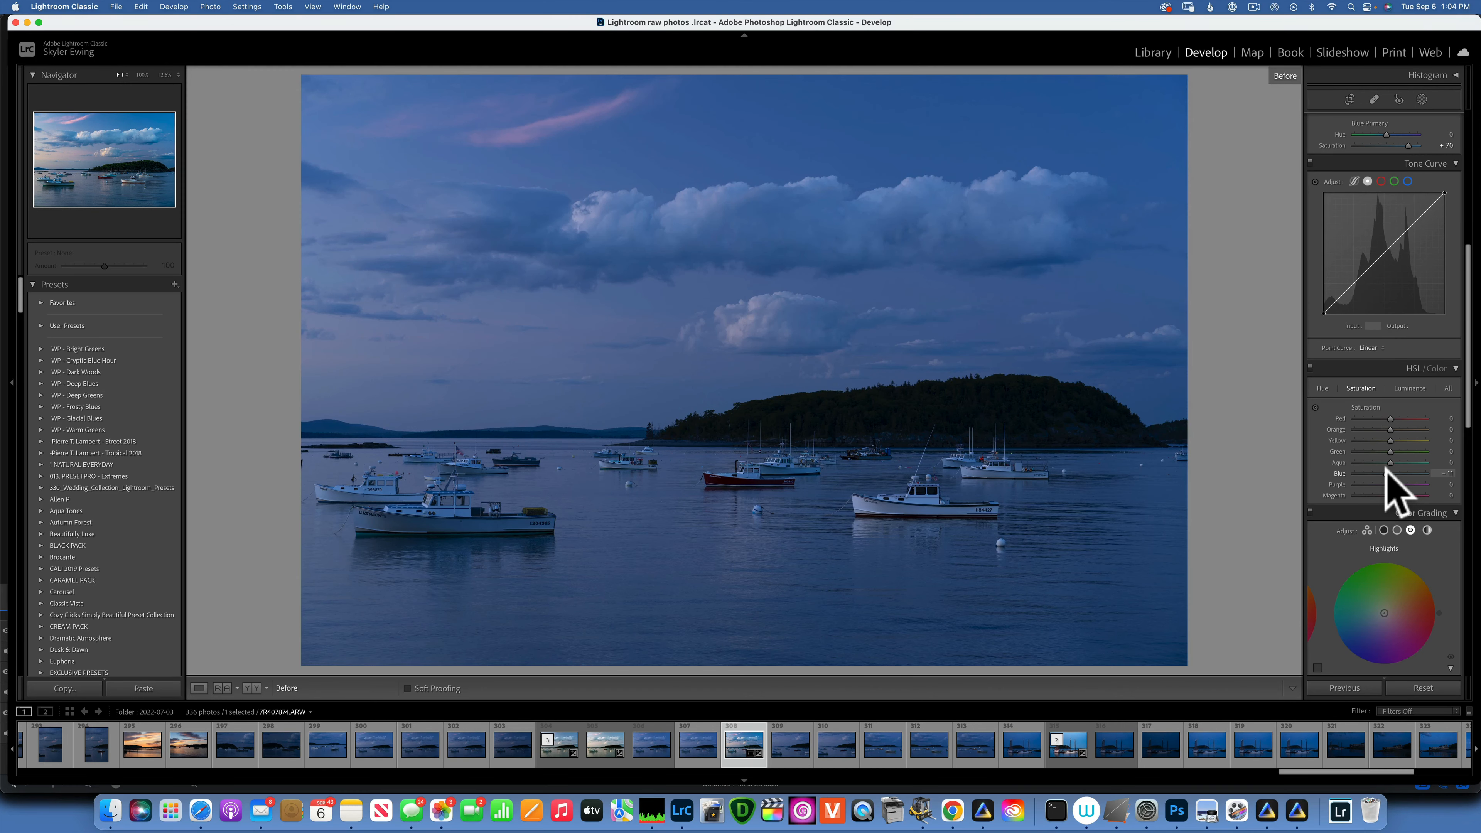
{"action": "key", "text": "backslash"}
{"action": "key", "text": "backslash"}
{"action": "key", "text": "backslash"}
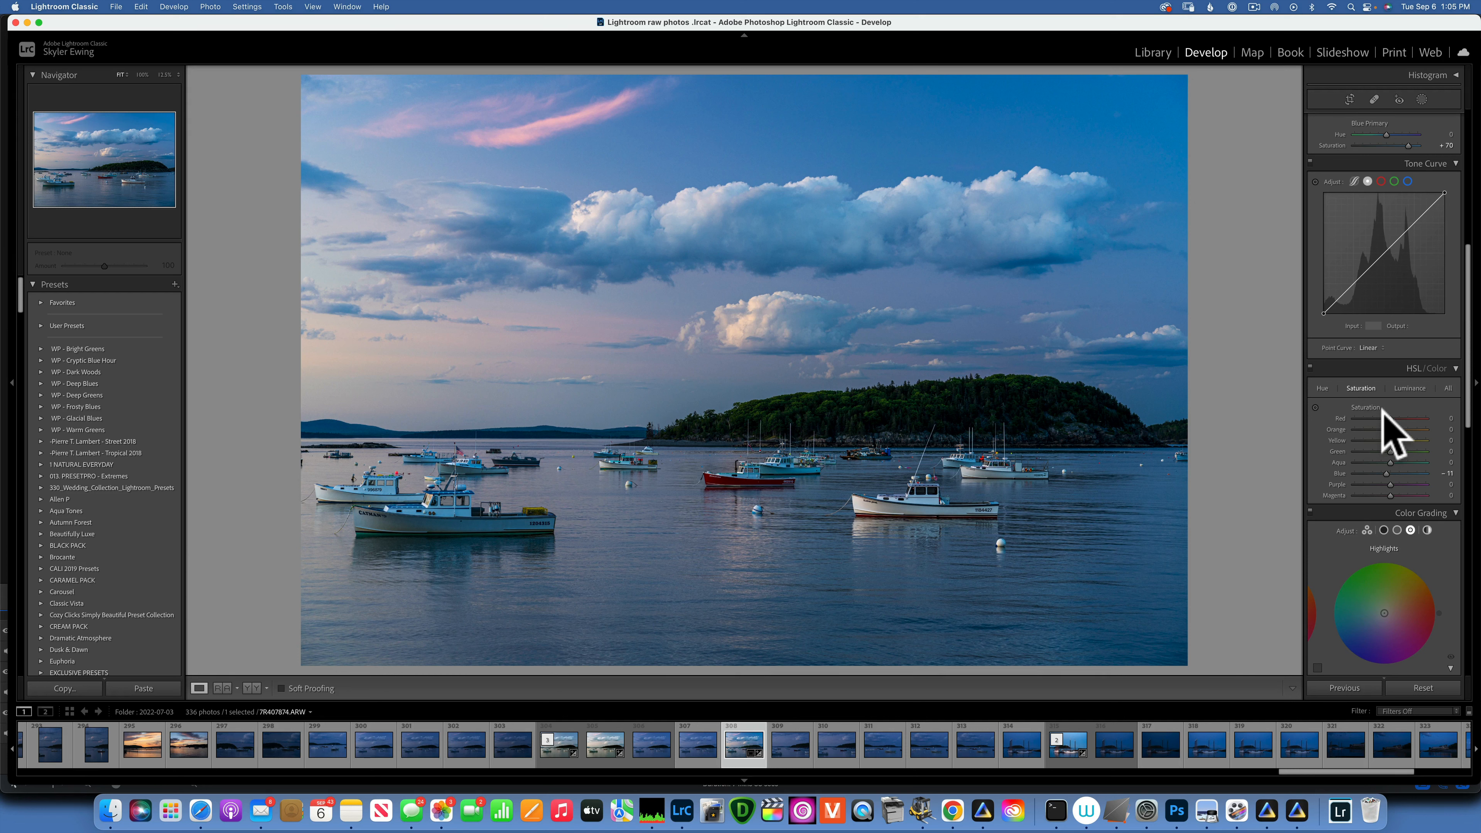
- Grade the highlights with hue 34 and saturation 71, and compare the photo with and without the color grading
{"action": "scroll", "coordinate": [1389, 435], "scroll_direction": "down", "scroll_amount": 4}
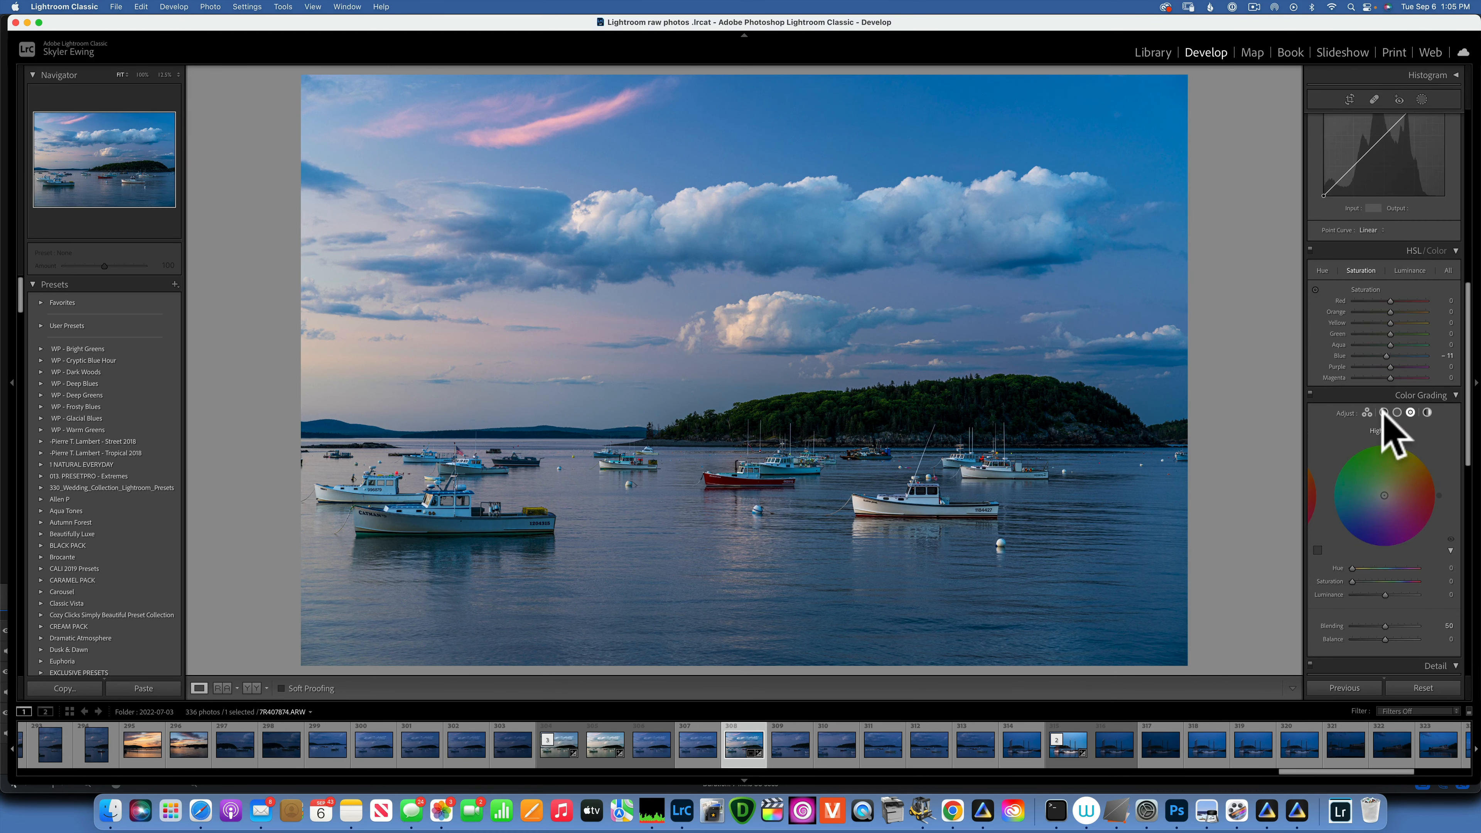
{"action": "scroll", "coordinate": [1383, 411], "scroll_direction": "down", "scroll_amount": 1}
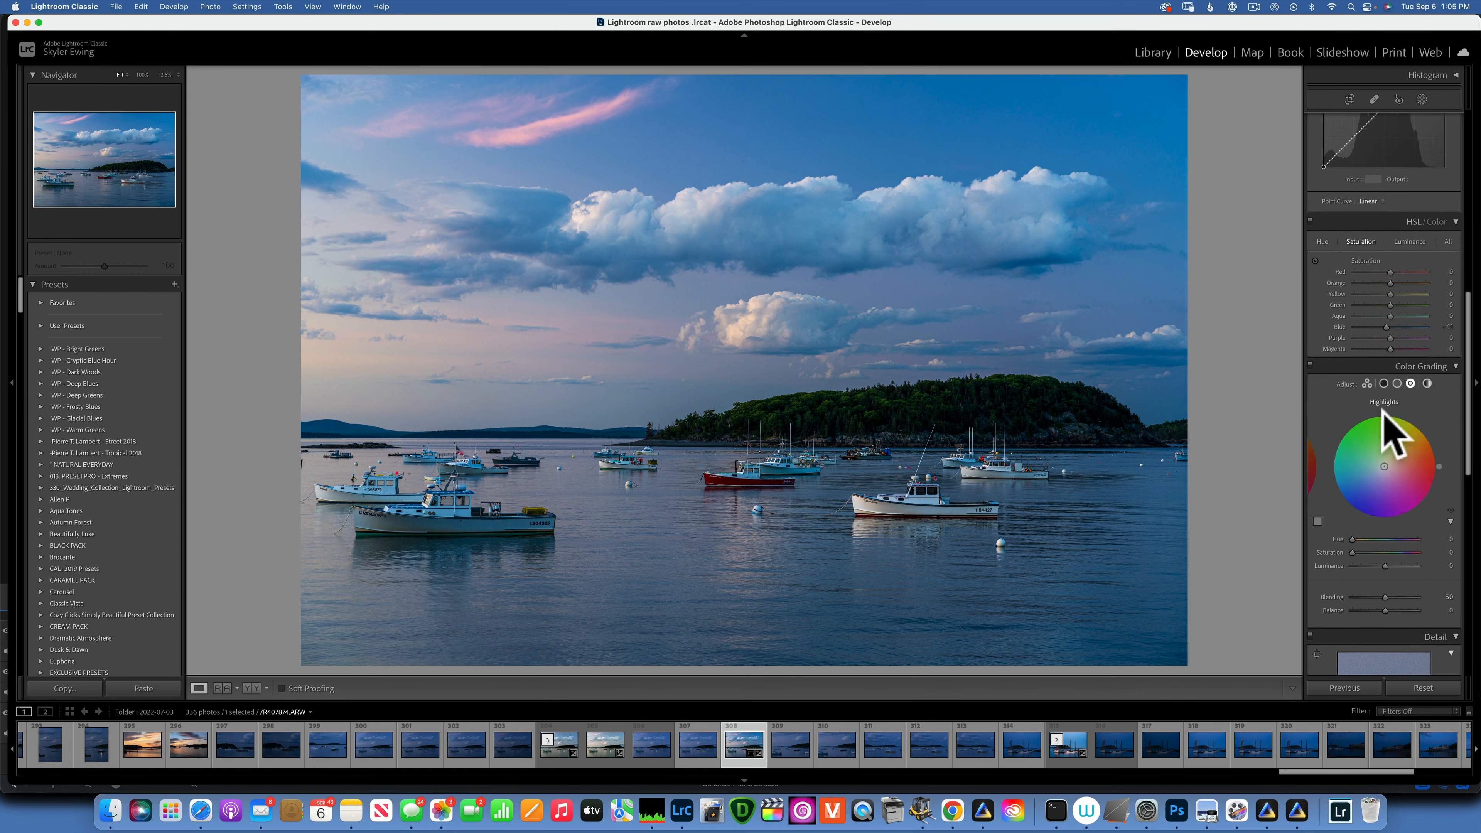
{"action": "left_click", "coordinate": [1396, 383]}
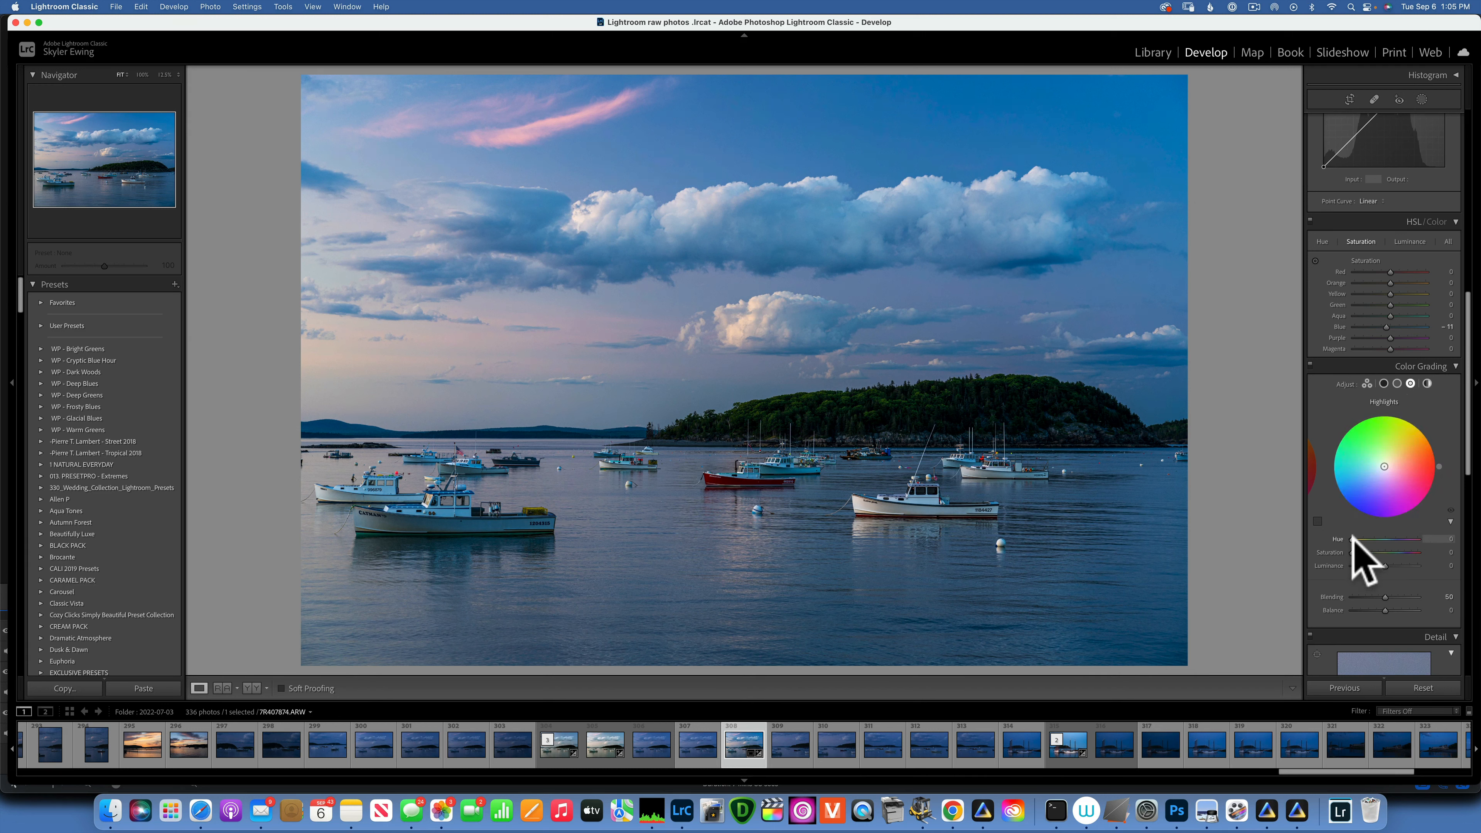
{"action": "left_click_drag", "start_coordinate": [1351, 536], "coordinate": [1360, 532]}
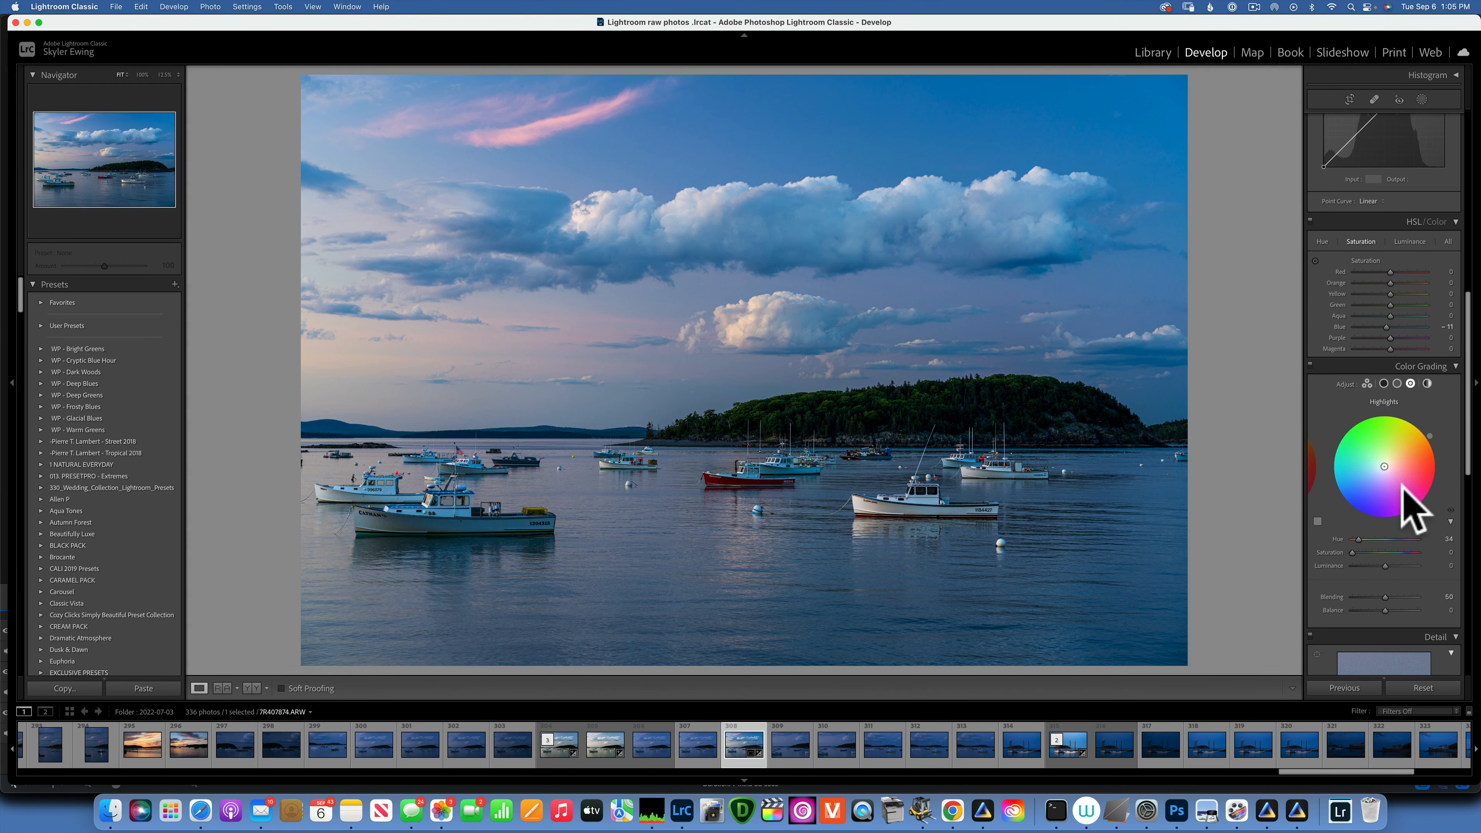
{"action": "left_click_drag", "start_coordinate": [1351, 551], "coordinate": [1397, 551]}
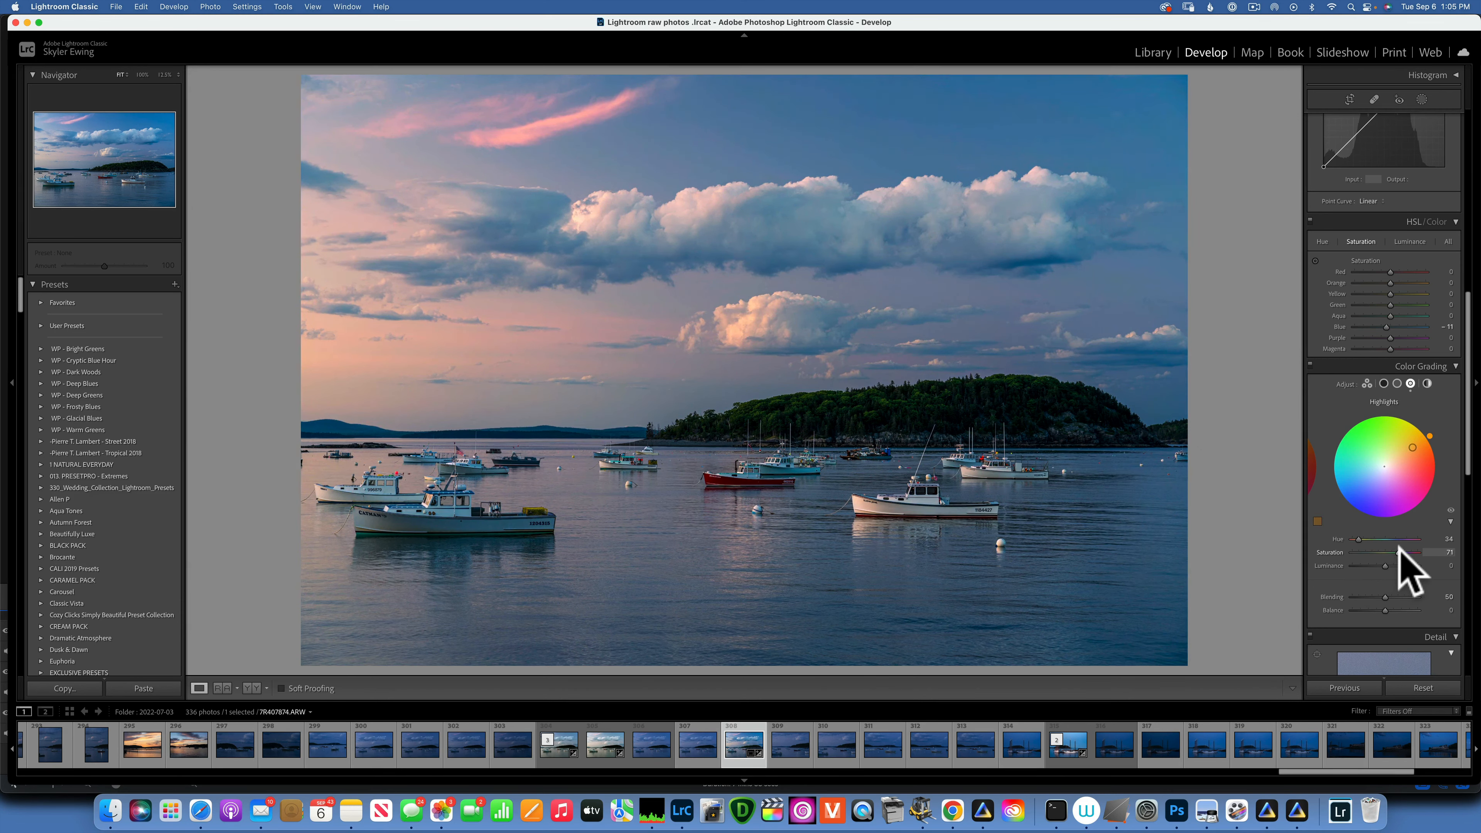
{"action": "left_click", "coordinate": [1397, 552]}
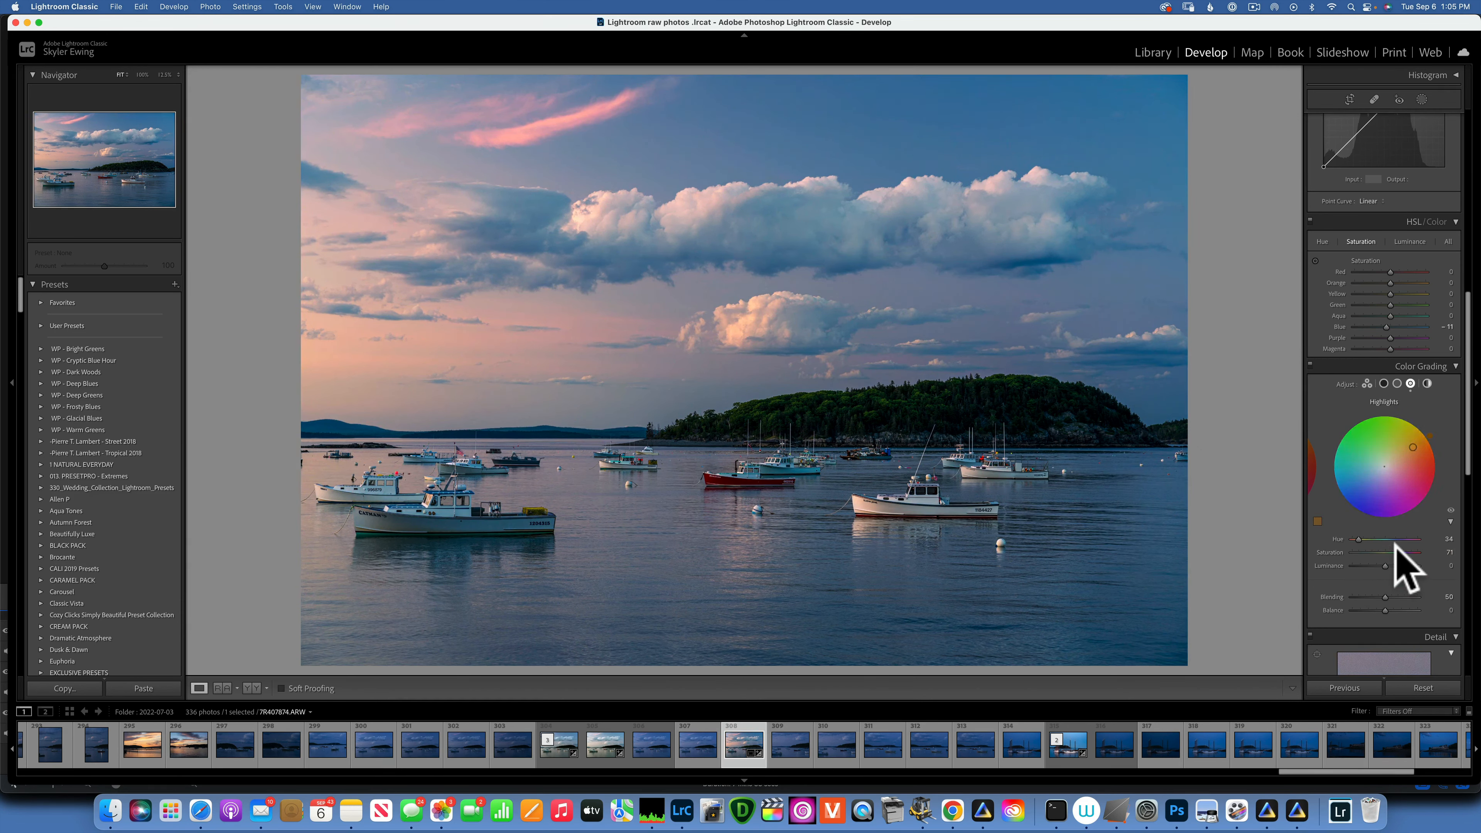
{"action": "left_click", "coordinate": [1311, 364]}
{"action": "left_click", "coordinate": [1311, 365]}
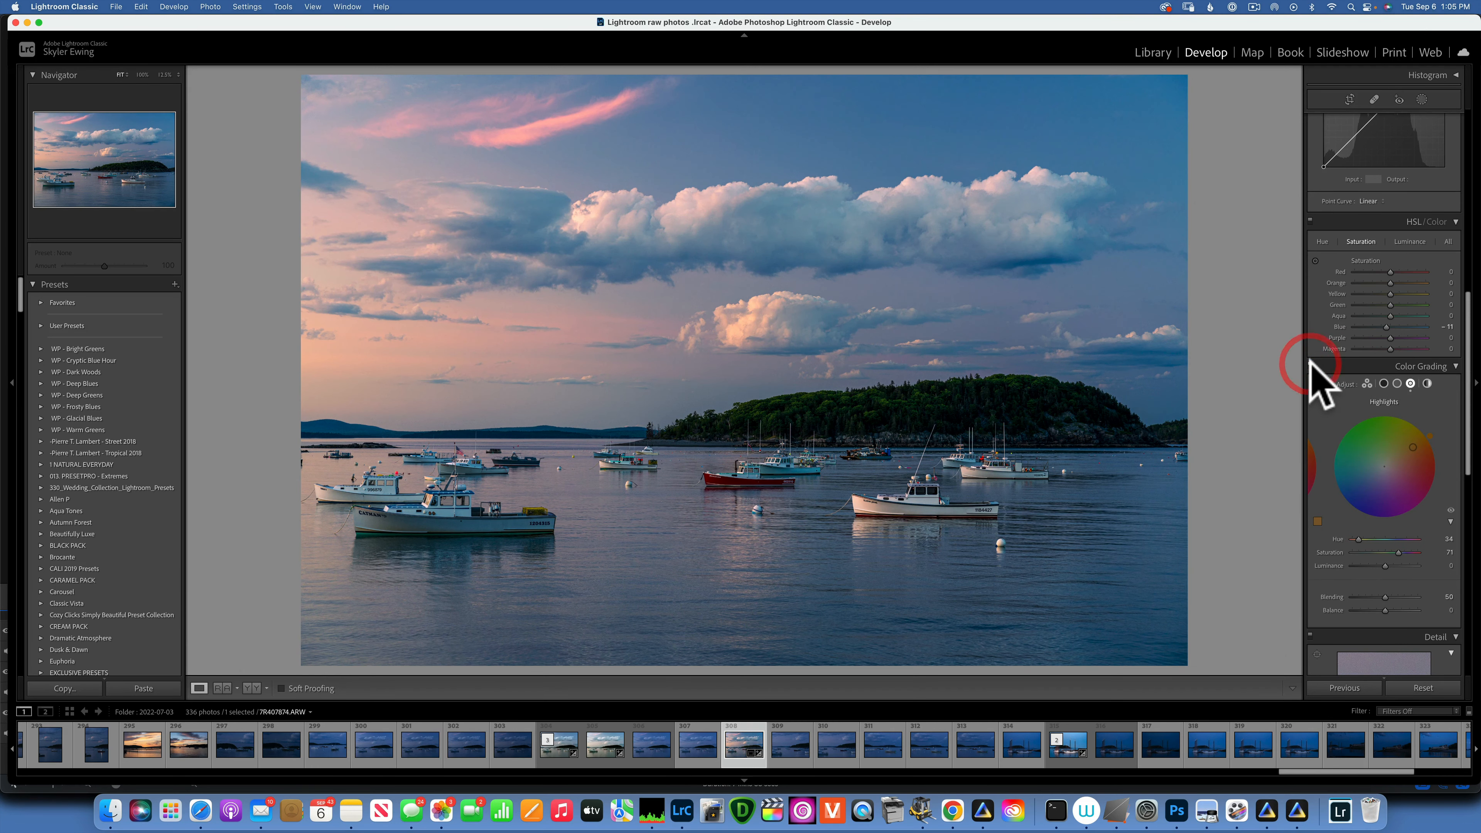
{"action": "left_click", "coordinate": [1310, 360]}
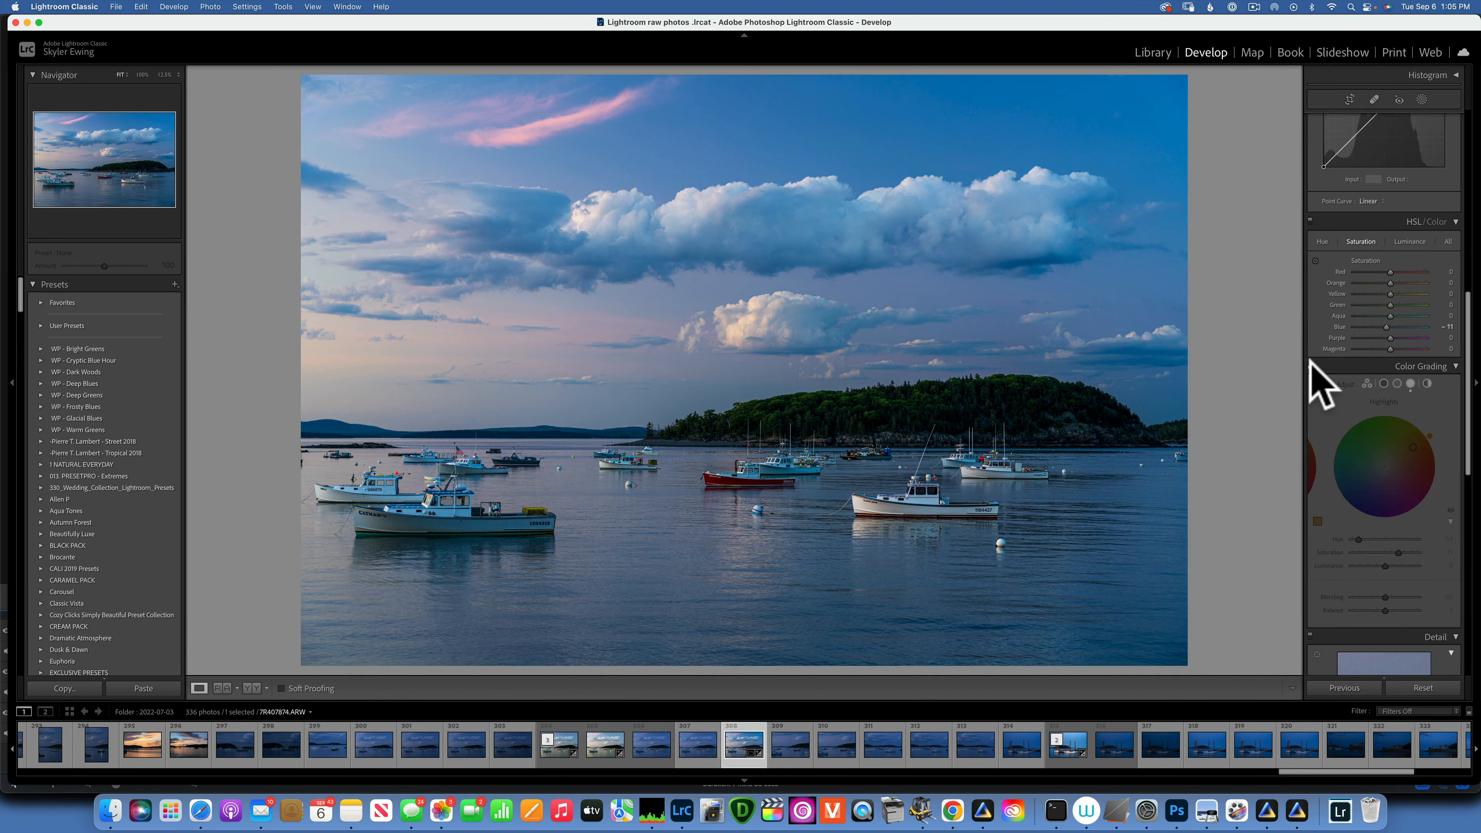
{"action": "left_click", "coordinate": [1310, 361]}
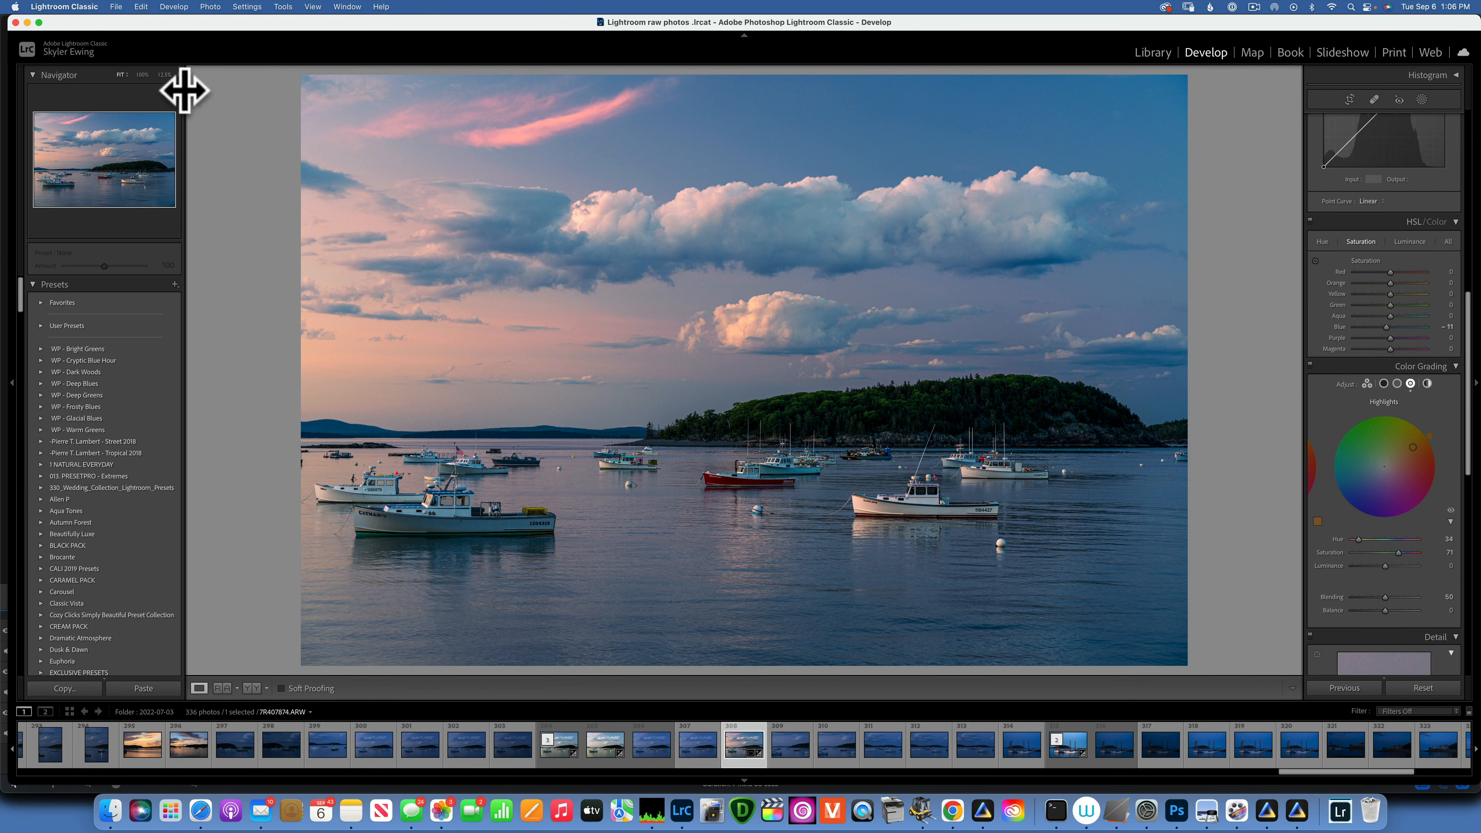
- Add a wide, slightly tilted radial gradient mask centred just beyond the photo's left edge near the horizon, and hide its overlay
{"action": "left_click", "coordinate": [165, 75]}
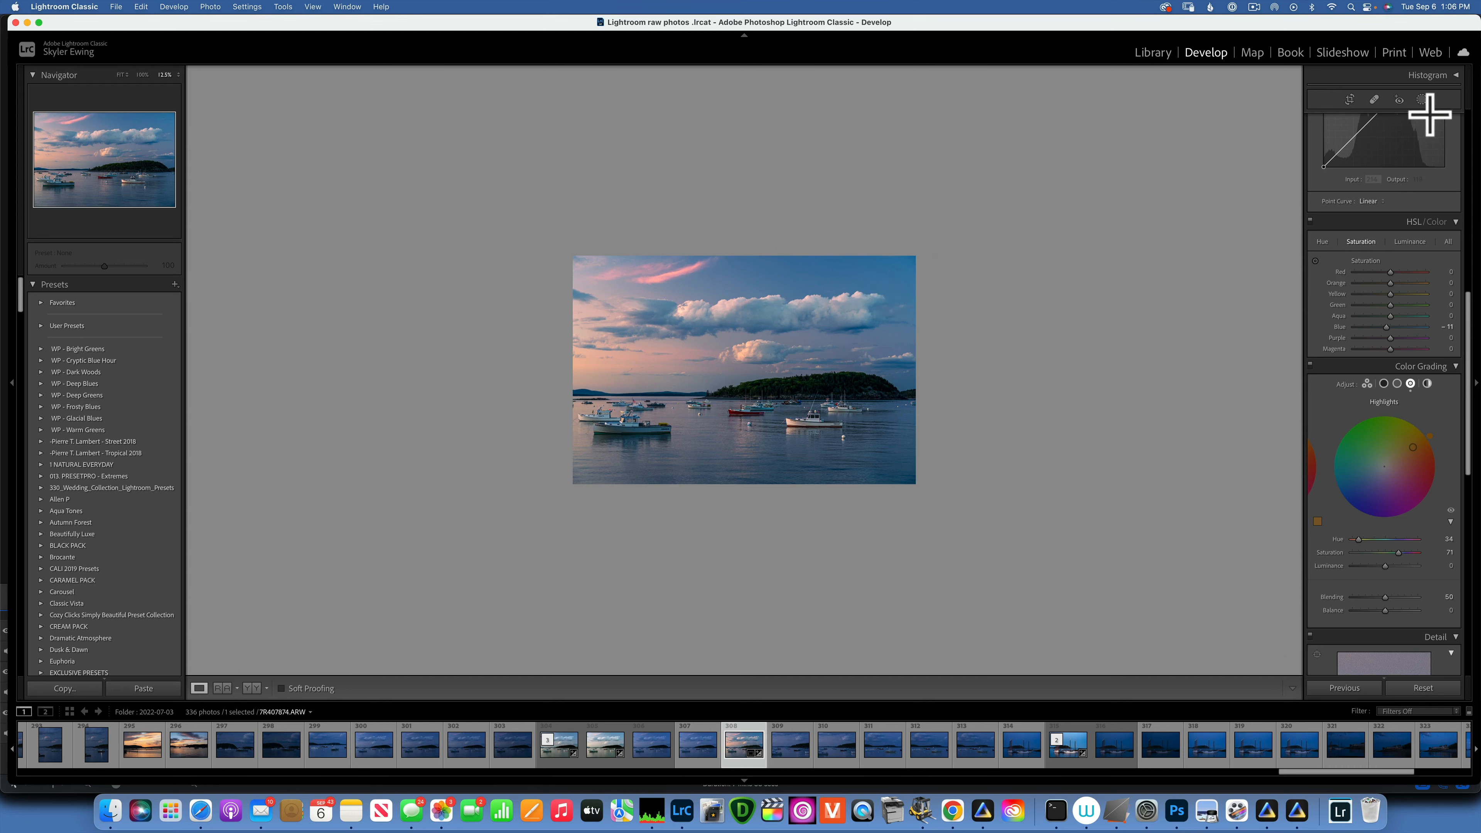
{"action": "left_click", "coordinate": [1421, 99]}
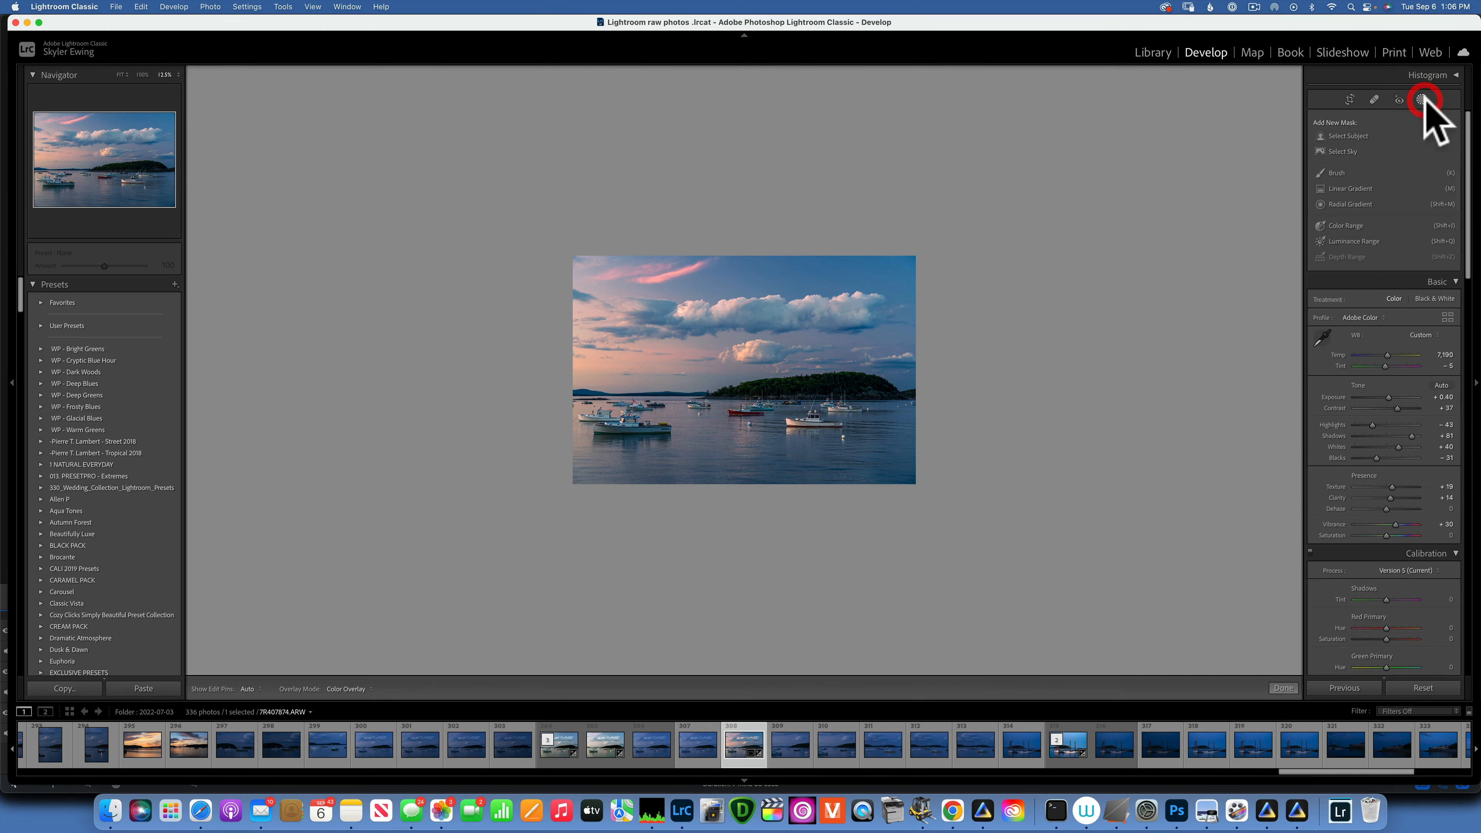
{"action": "left_click", "coordinate": [1348, 204]}
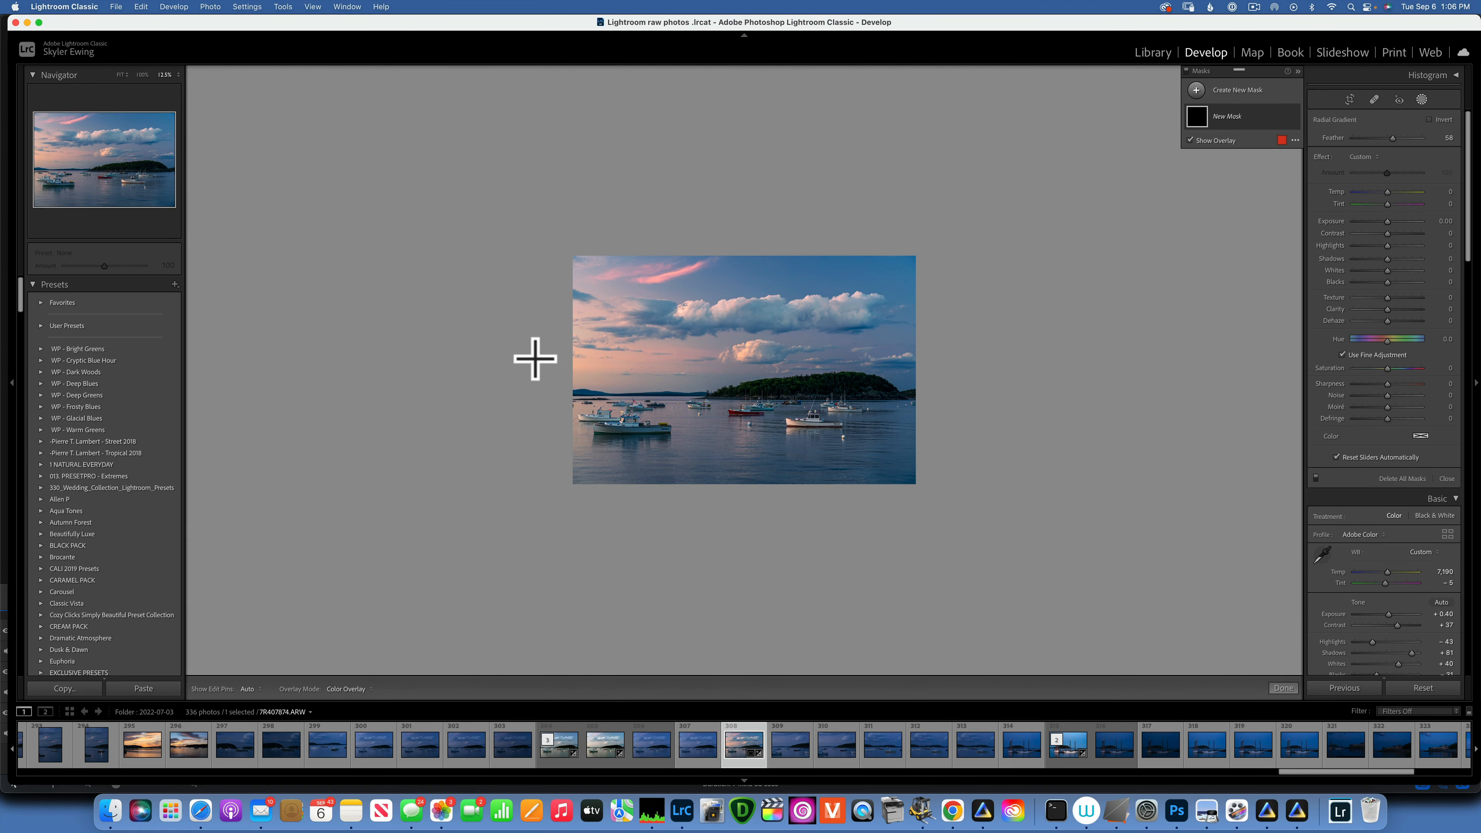
{"action": "left_click_drag", "start_coordinate": [535, 358], "coordinate": [785, 420]}
{"action": "left_click_drag", "start_coordinate": [795, 355], "coordinate": [750, 390]}
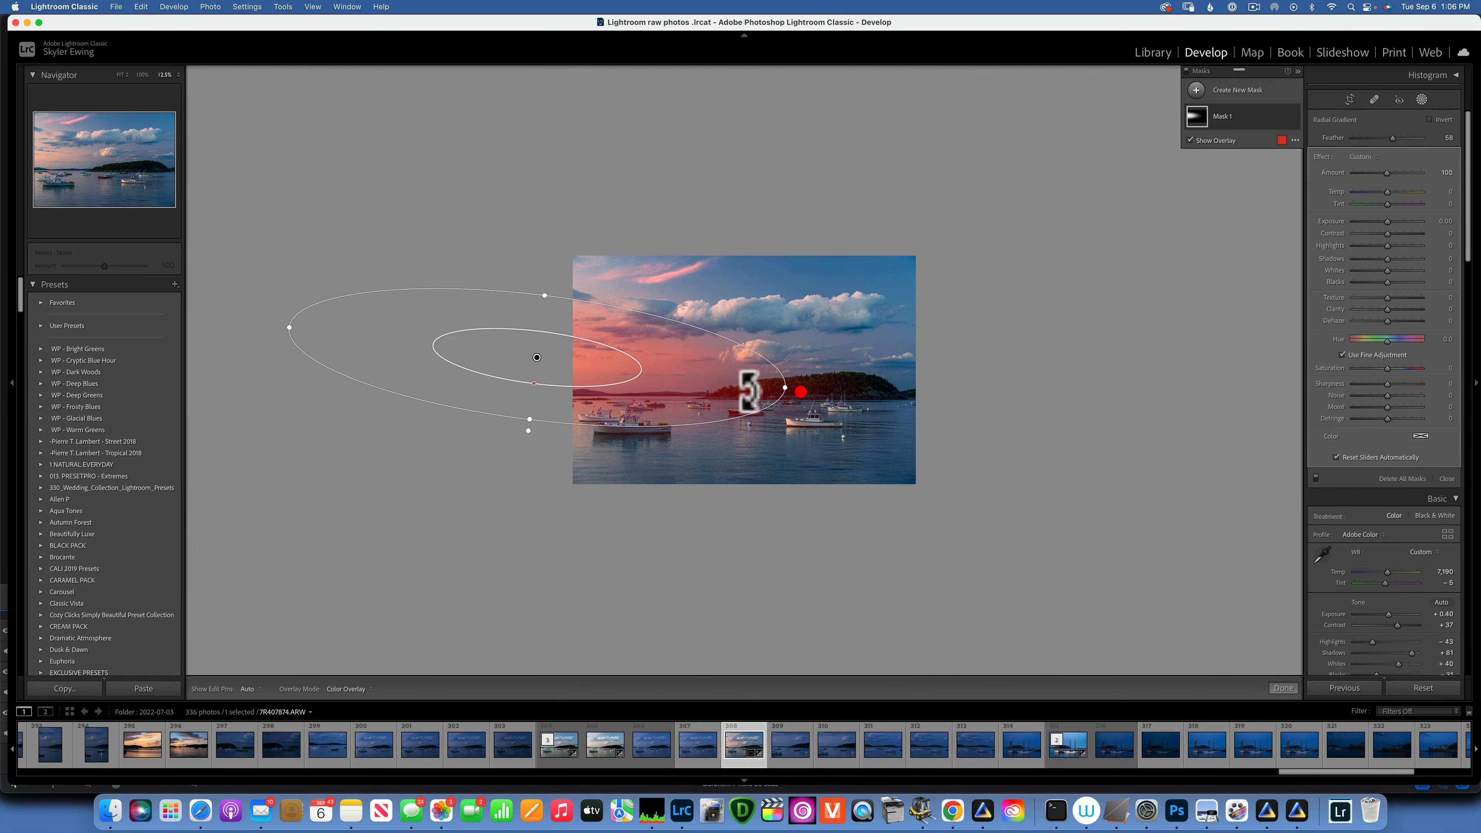
{"action": "left_click_drag", "start_coordinate": [538, 357], "coordinate": [562, 388]}
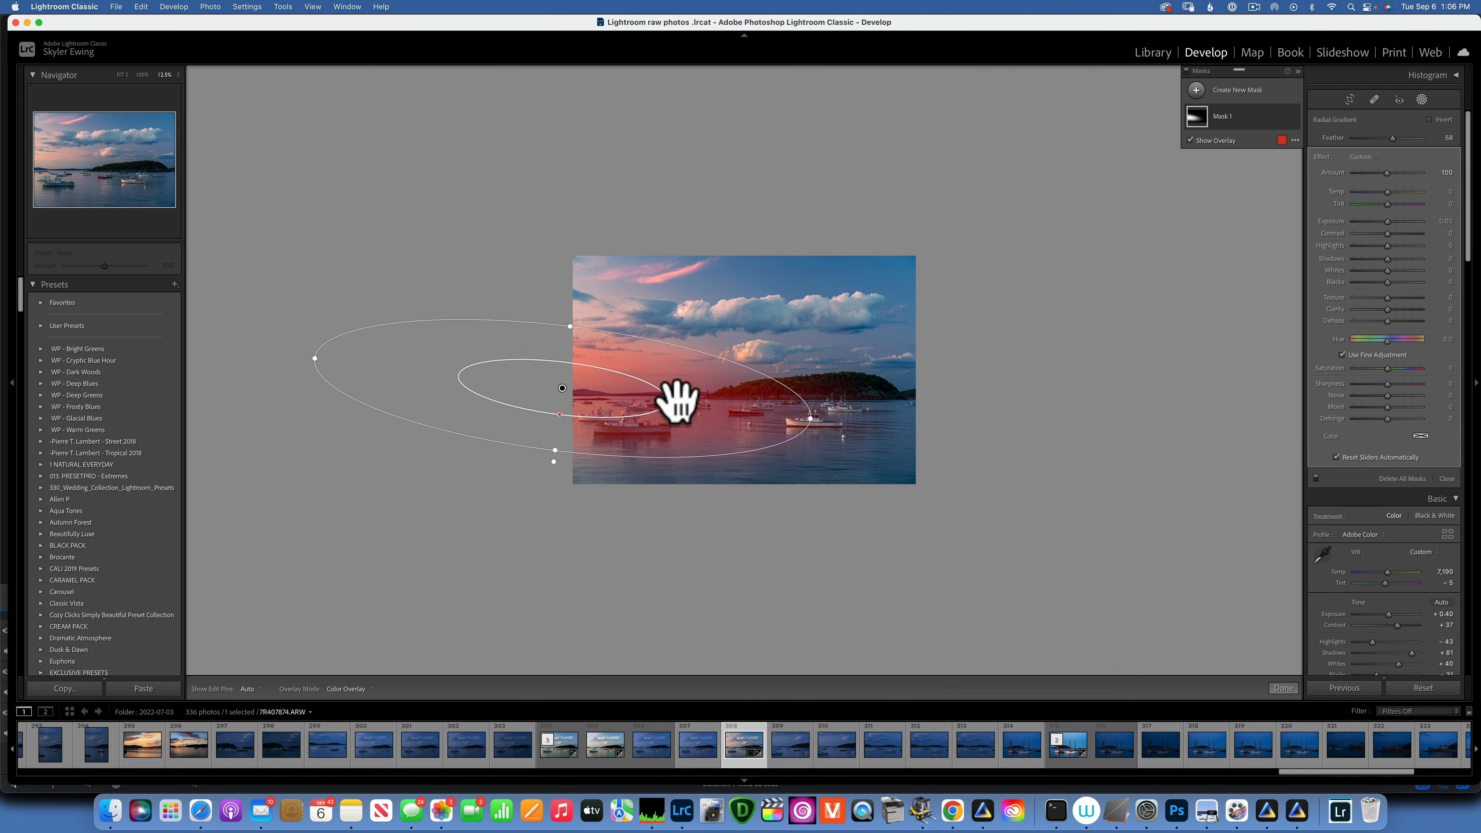
{"action": "left_click_drag", "start_coordinate": [555, 450], "coordinate": [555, 440]}
{"action": "left_click_drag", "start_coordinate": [578, 391], "coordinate": [574, 398]}
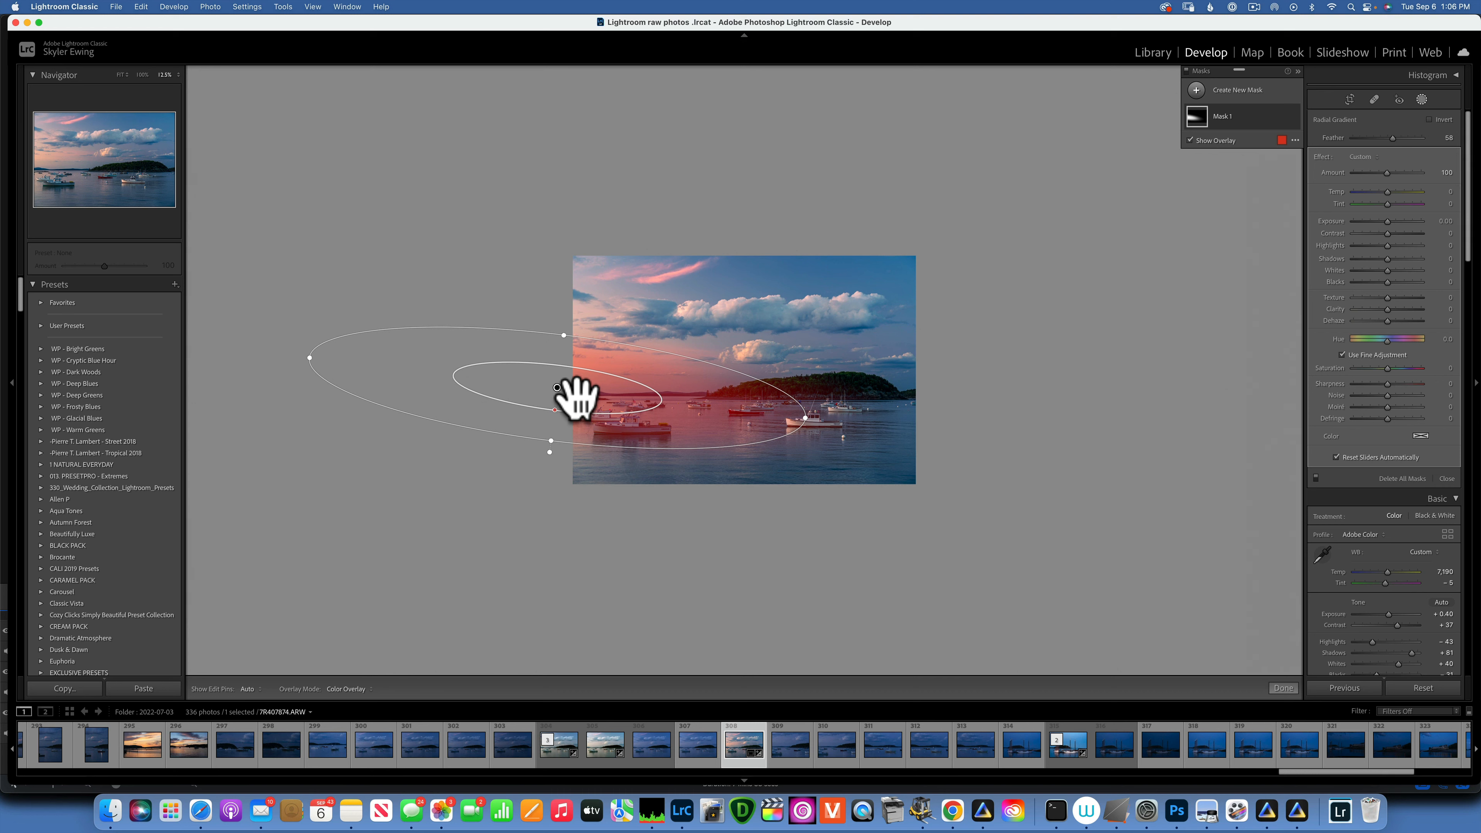
{"action": "key", "text": "o"}
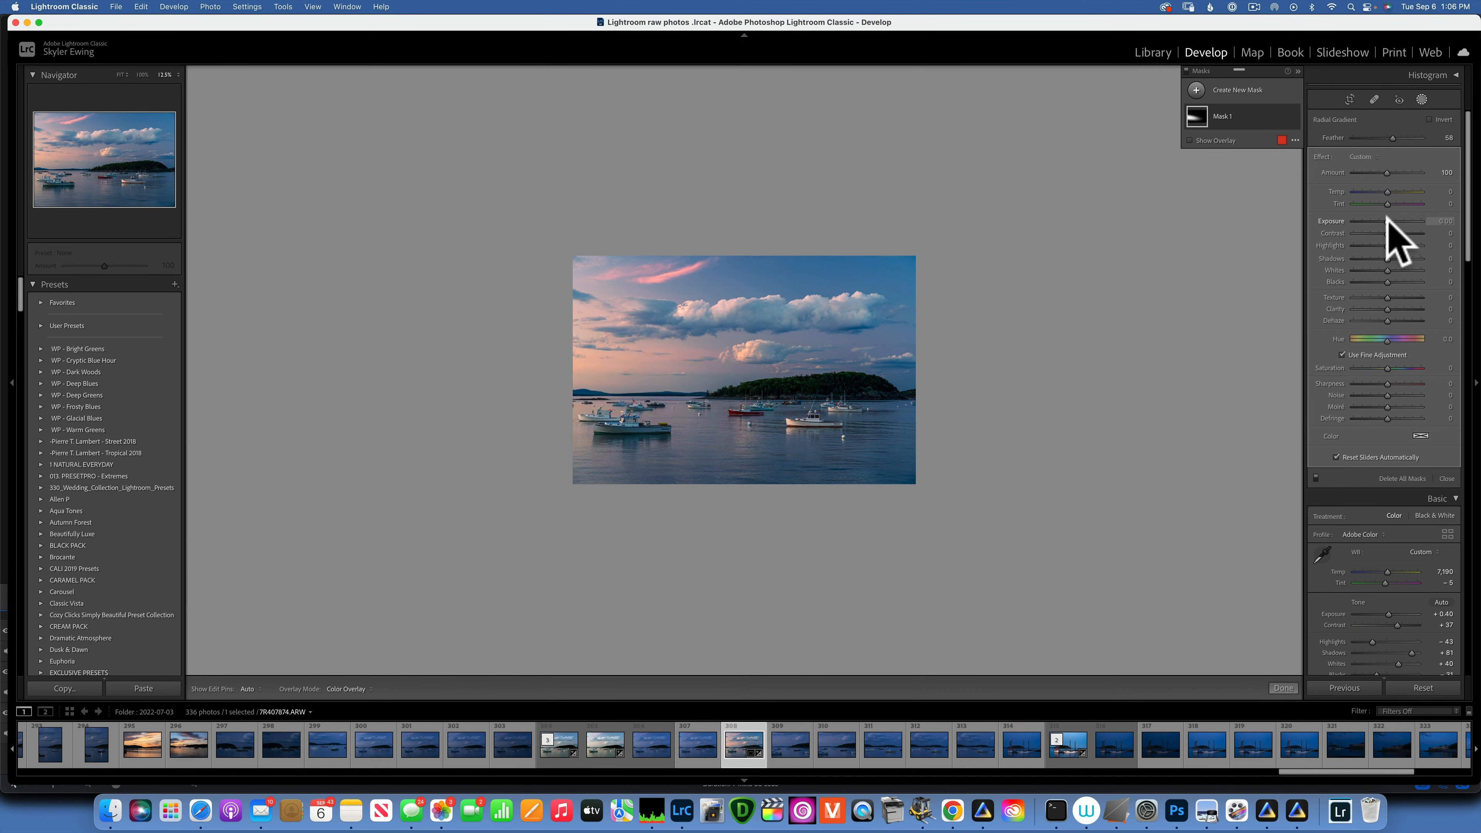
- Set the radial mask's exposure to 0.40, dehaze to −10 after trying −100, temperature to 57 and tint to 17
{"action": "left_click_drag", "start_coordinate": [1387, 221], "coordinate": [1391, 221]}
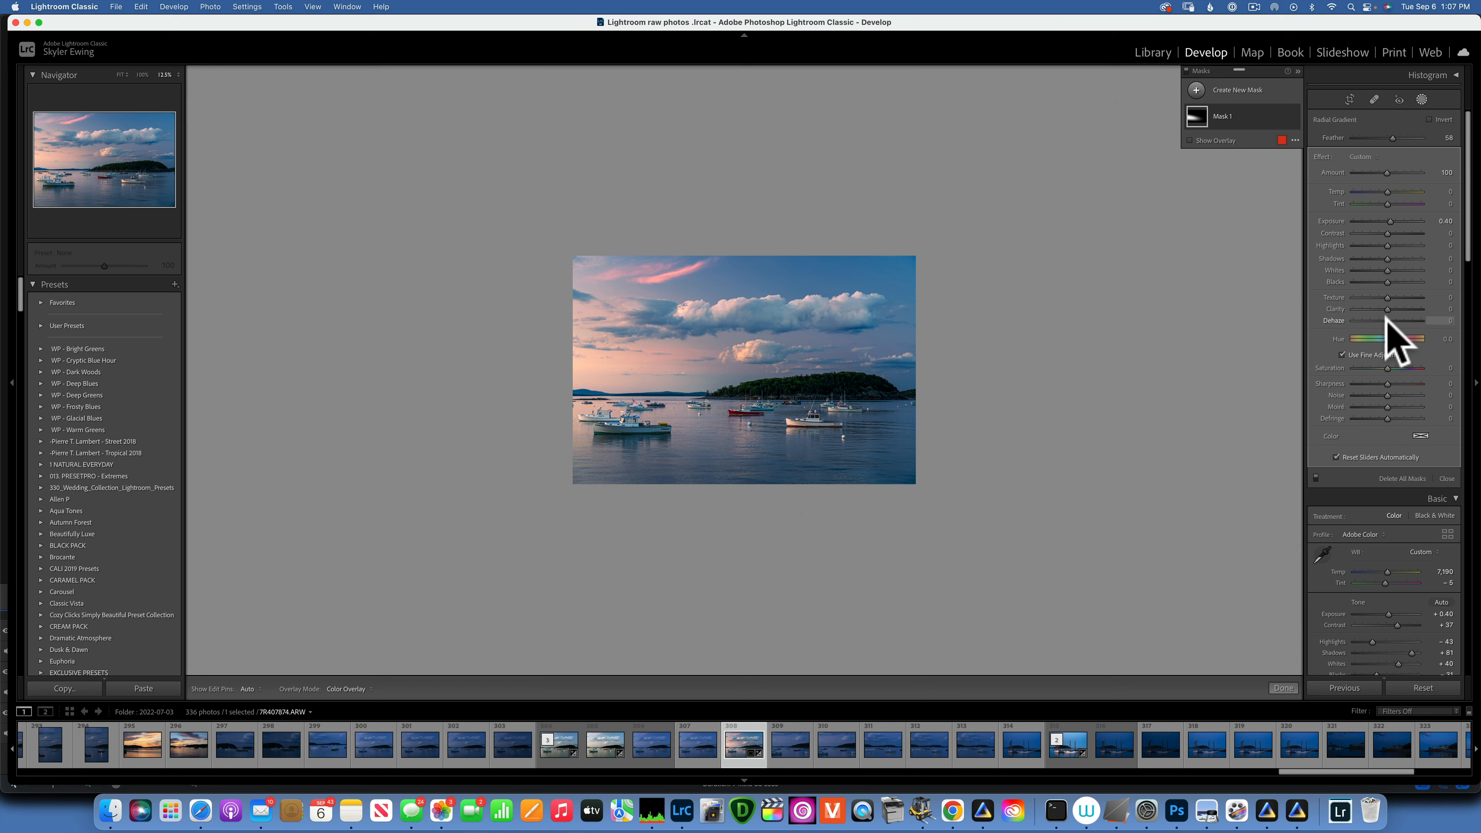
{"action": "left_click_drag", "start_coordinate": [1386, 320], "coordinate": [1321, 325]}
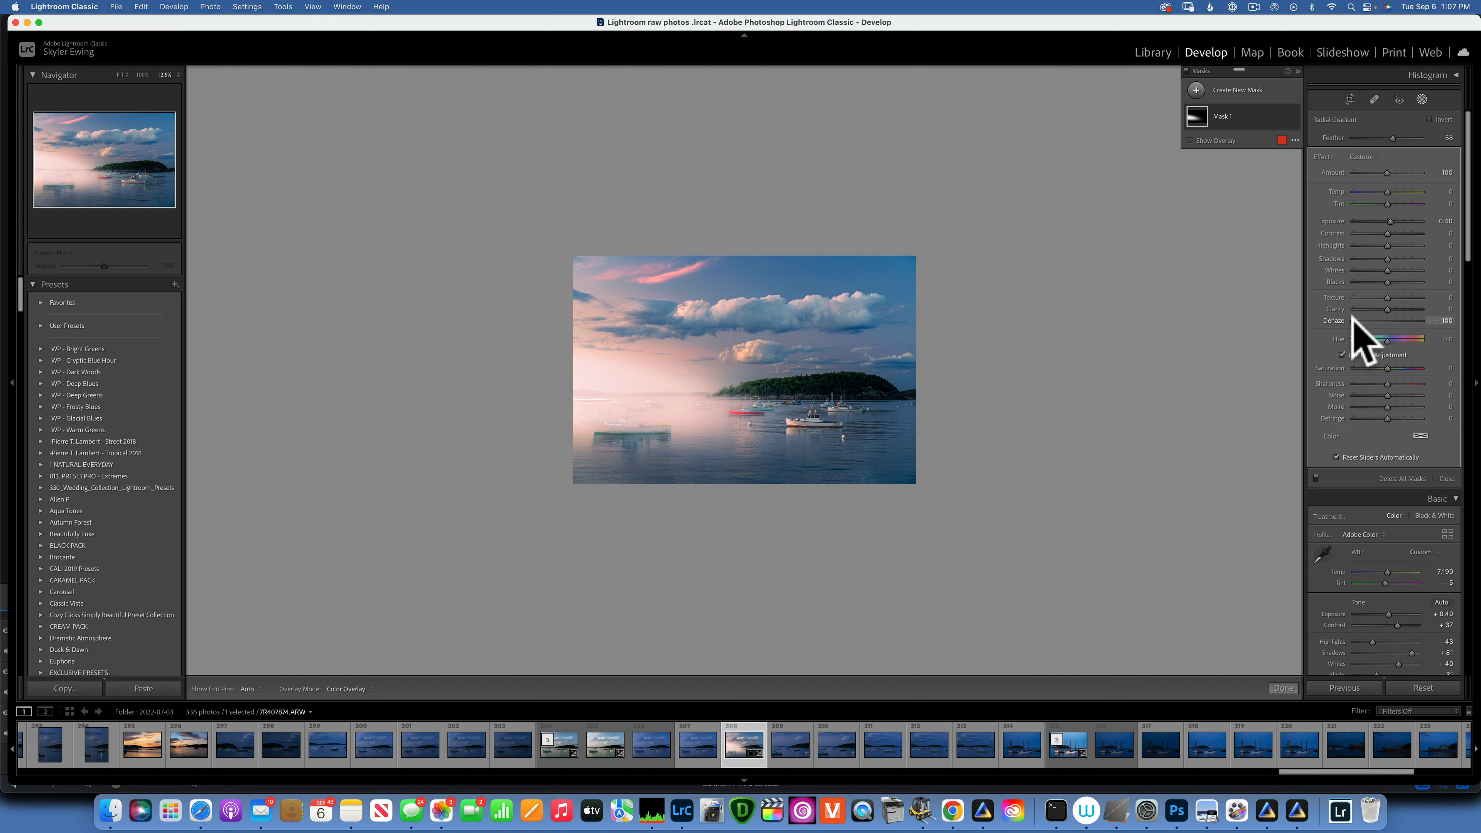
{"action": "left_click_drag", "start_coordinate": [1354, 320], "coordinate": [1382, 316]}
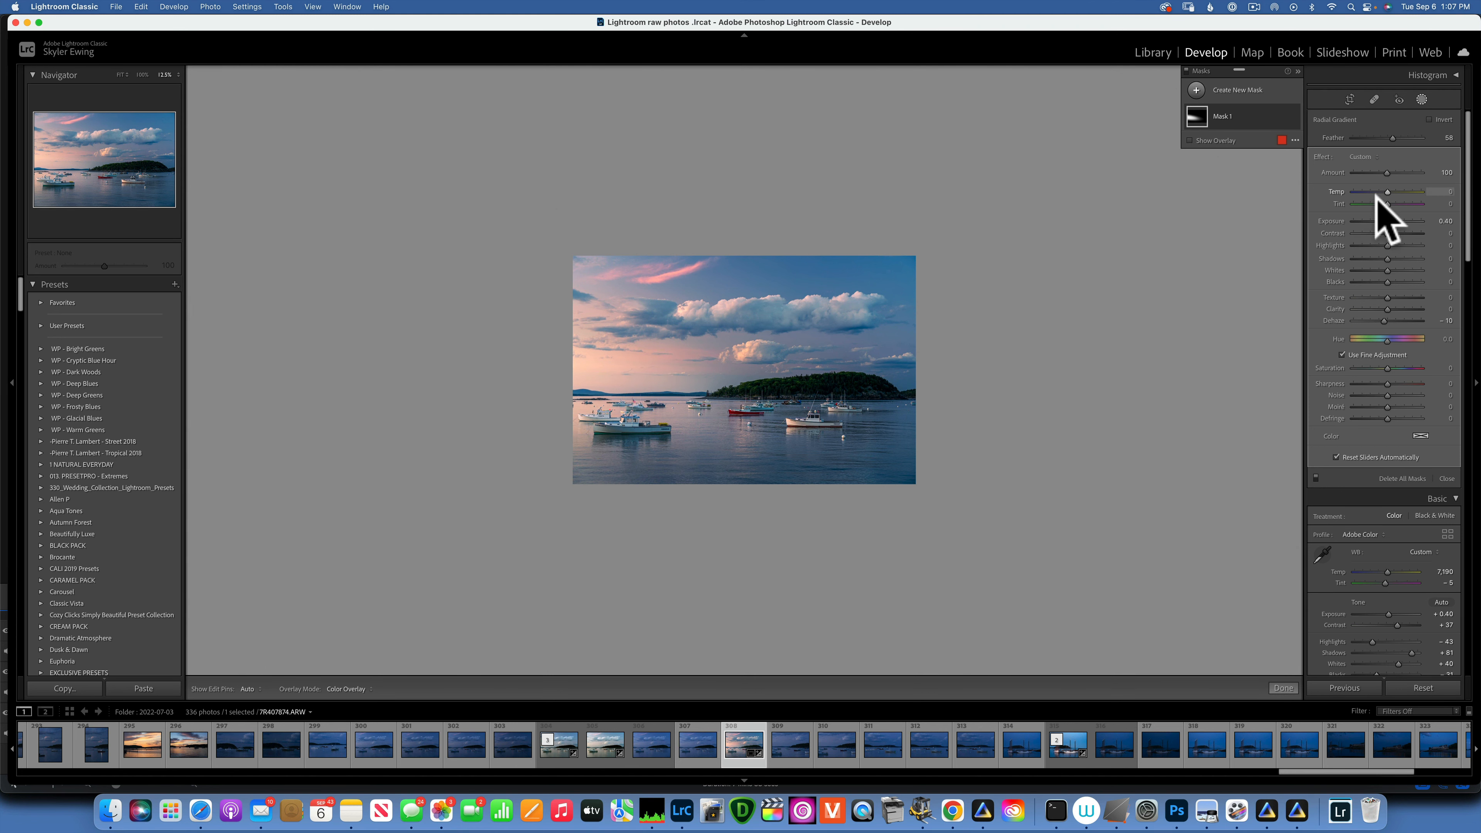
{"action": "mouse_move", "coordinate": [1387, 189]}
{"action": "left_mouse_down"}
{"action": "mouse_move", "coordinate": [1405, 186]}
{"action": "mouse_move", "coordinate": [1392, 201]}
{"action": "left_mouse_up"}
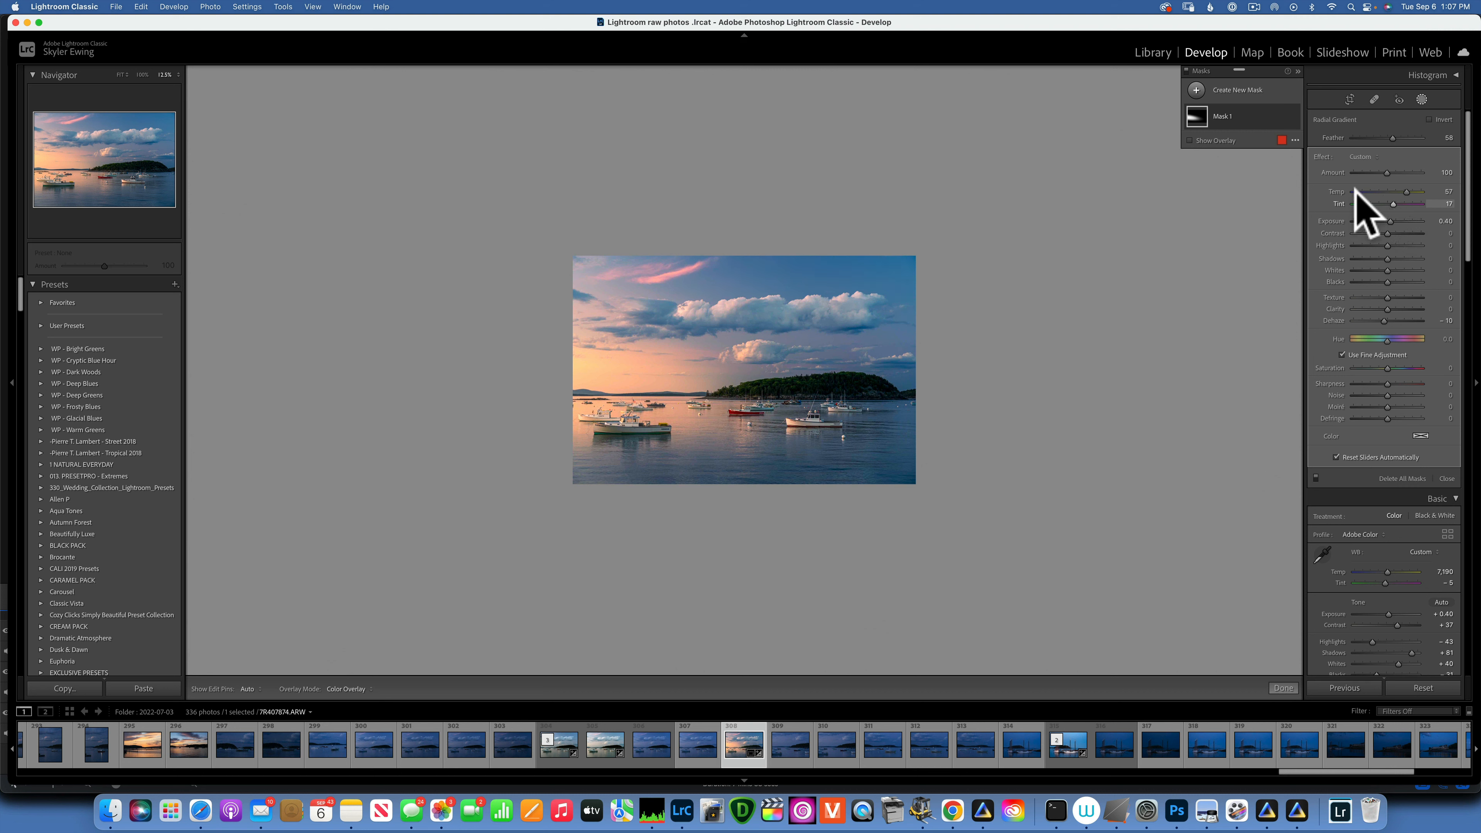
- Flatten the radial gradient around the horizon, set its feather to 67, and compare the photo with and without the mask
{"action": "left_click", "coordinate": [1195, 117]}
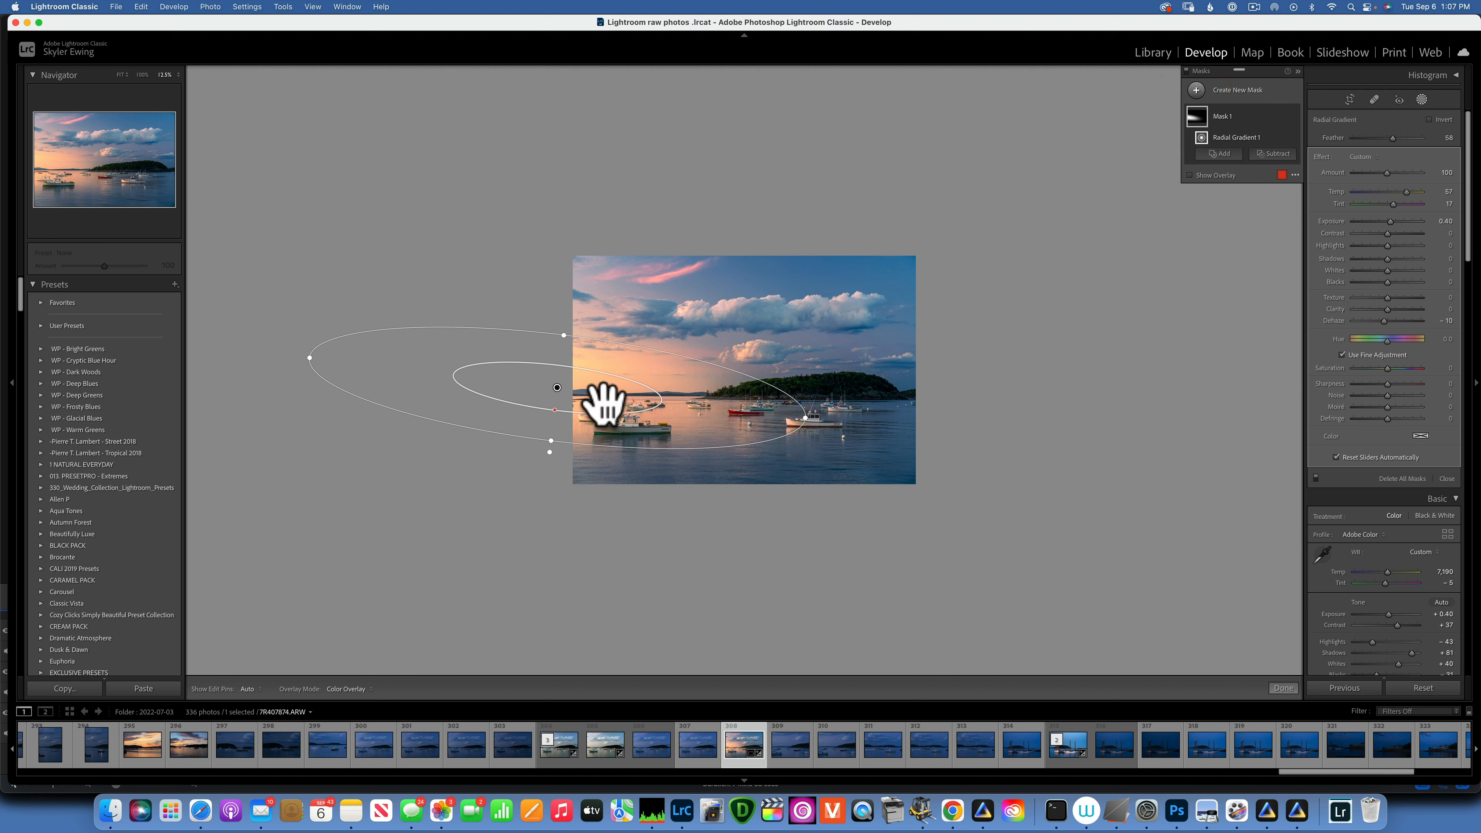
{"action": "mouse_move", "coordinate": [556, 409]}
{"action": "left_mouse_down"}
{"action": "mouse_move", "coordinate": [570, 397]}
{"action": "mouse_move", "coordinate": [561, 428]}
{"action": "left_mouse_up"}
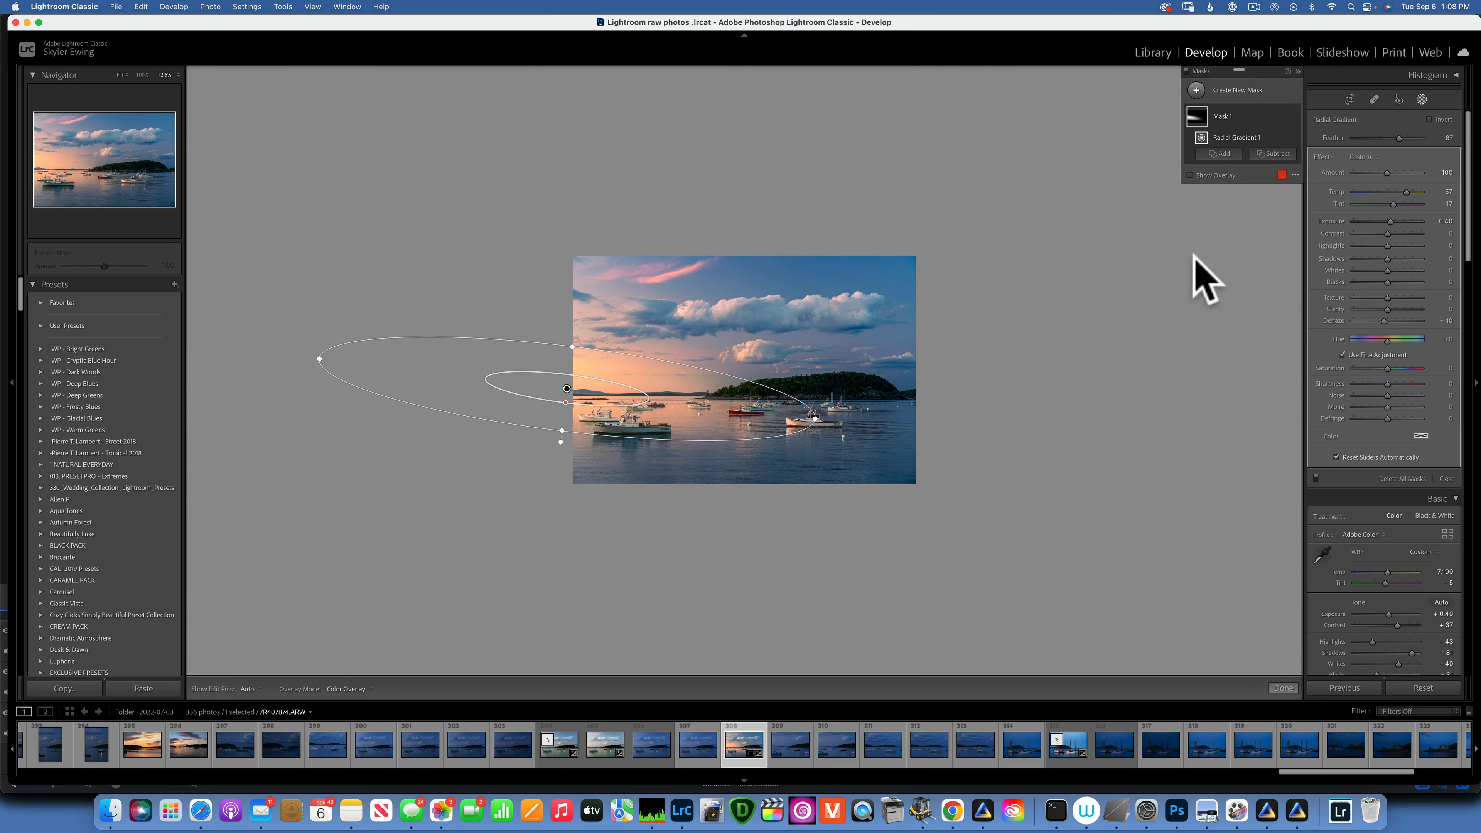
{"action": "left_click", "coordinate": [121, 75]}
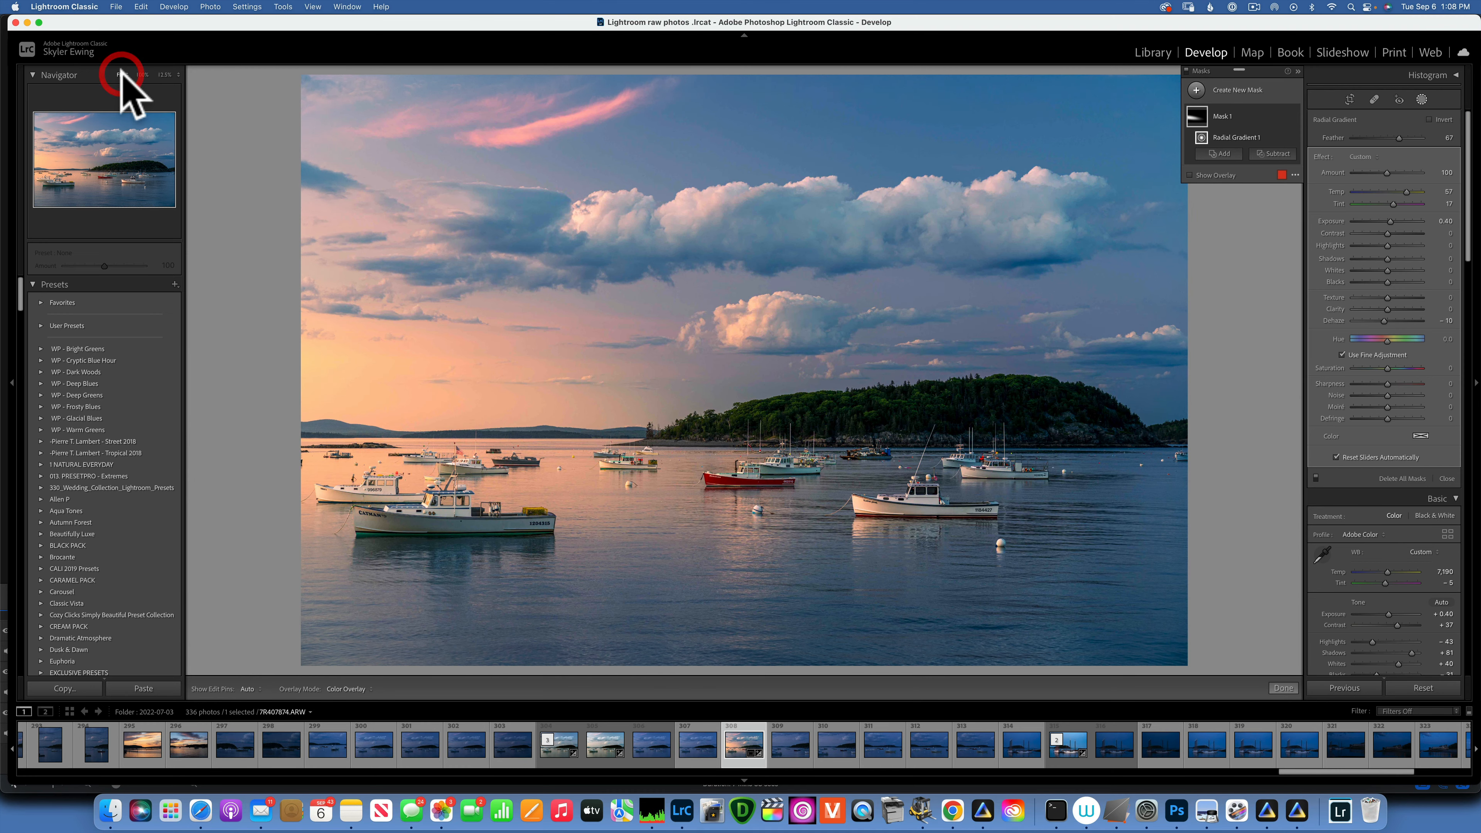
{"action": "left_click", "coordinate": [1291, 112]}
{"action": "left_click", "coordinate": [1291, 112]}
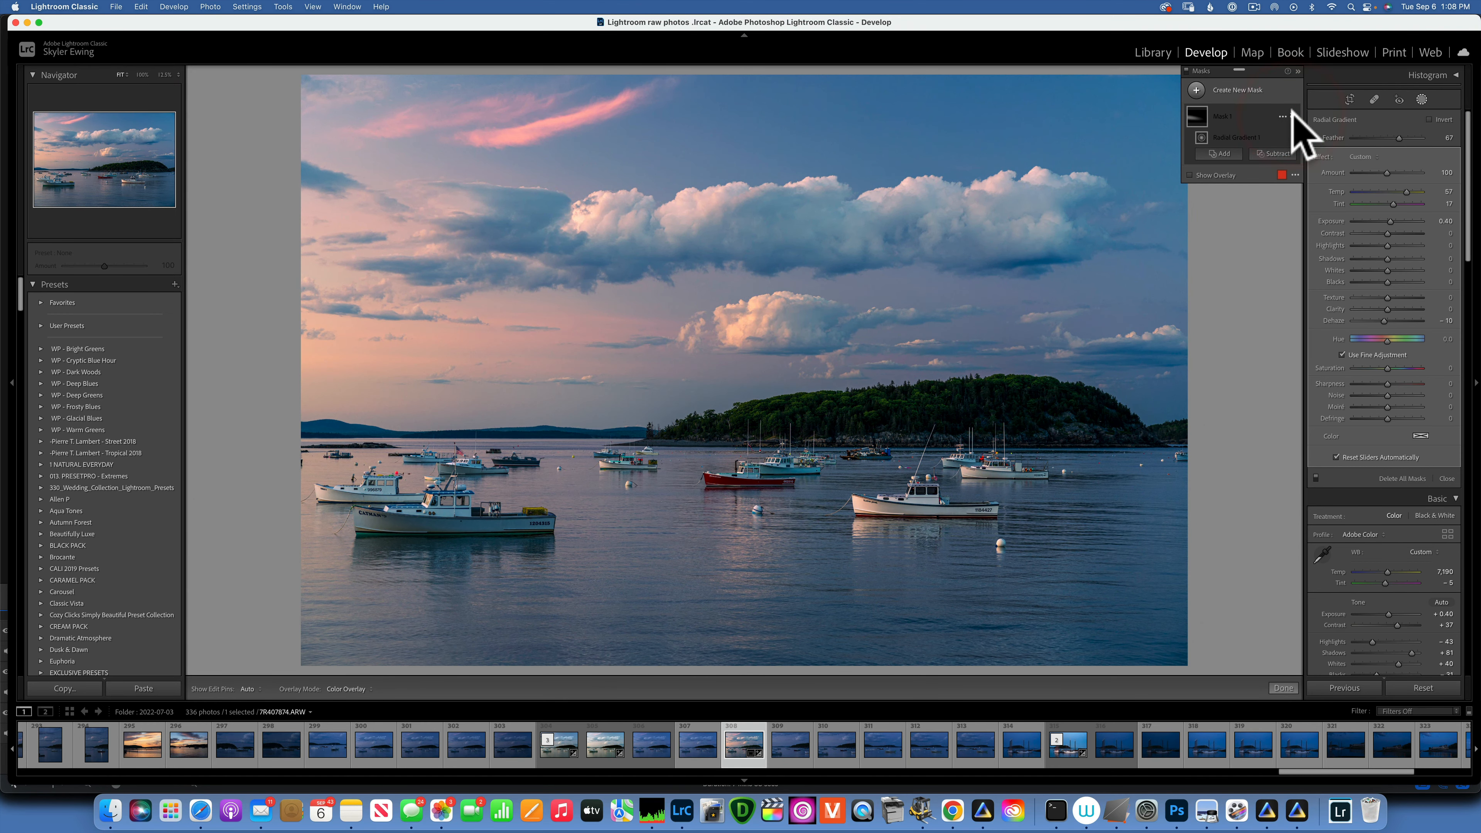
{"action": "left_click", "coordinate": [1292, 113]}
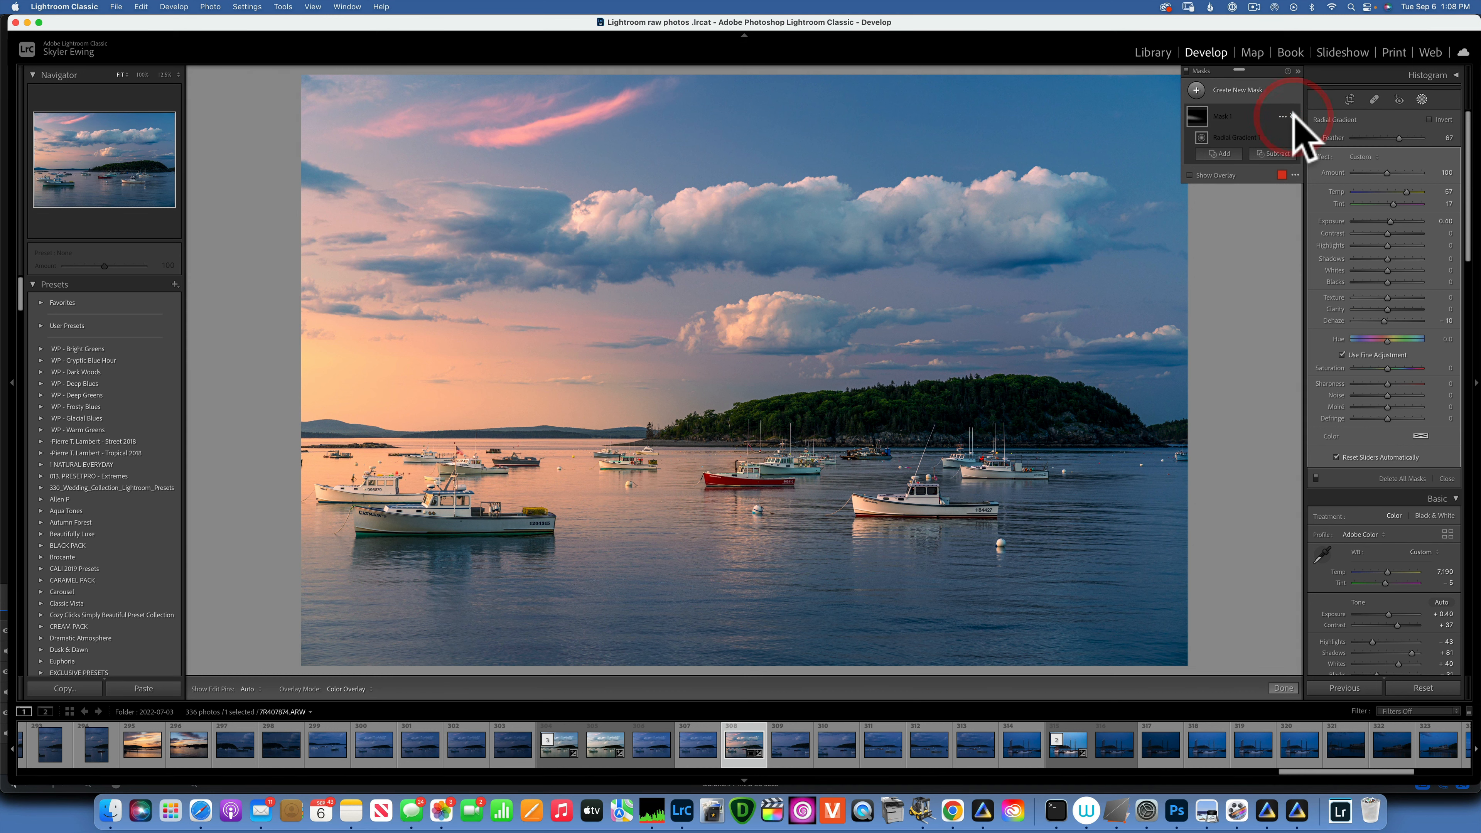
{"action": "left_click", "coordinate": [1292, 115]}
{"action": "left_click", "coordinate": [1292, 115]}
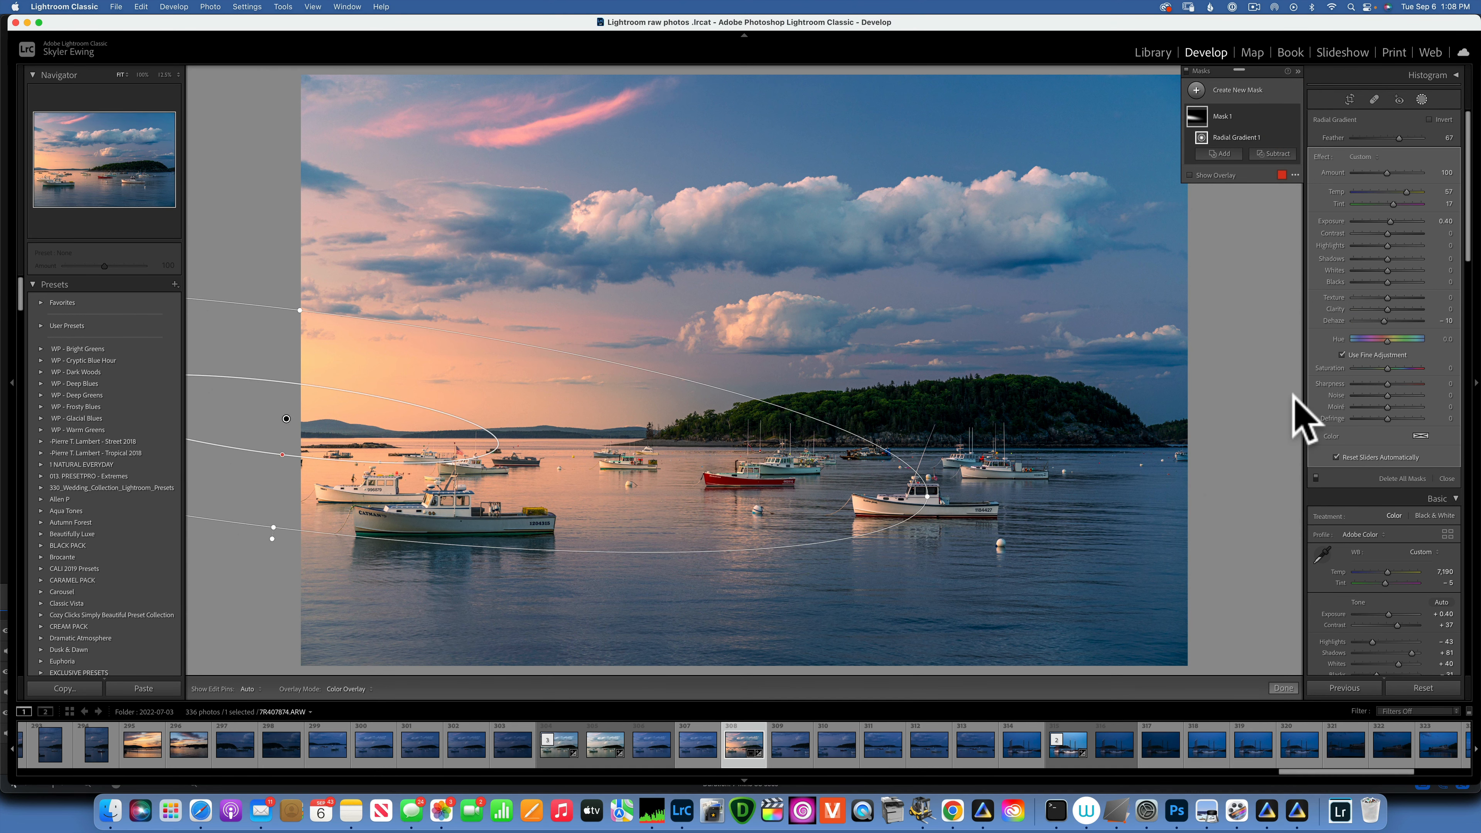
- Compare the edited photo with its original, and close the masking tools
{"action": "key", "text": "backslash"}
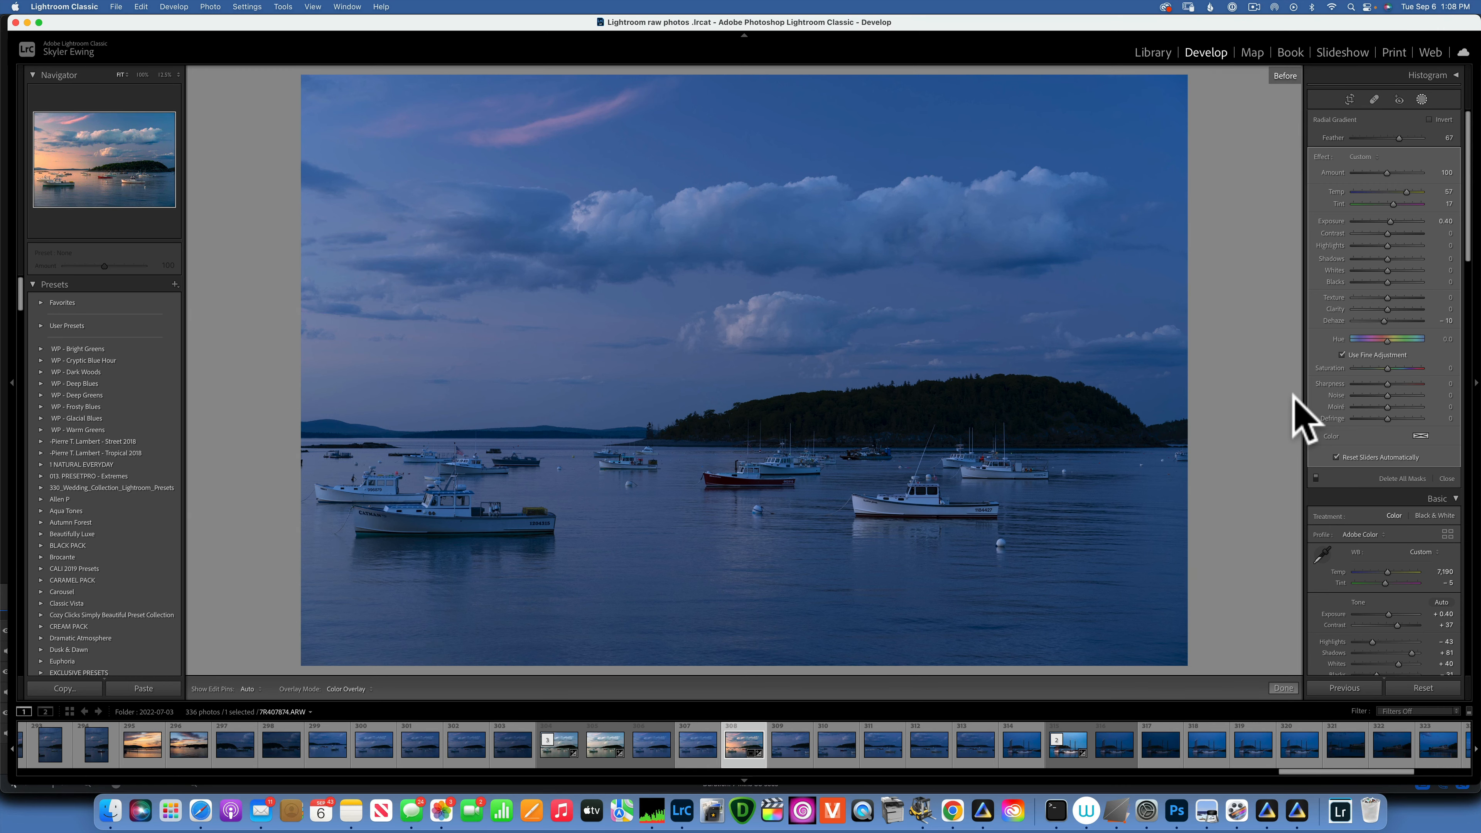
{"action": "key", "text": "backslash"}
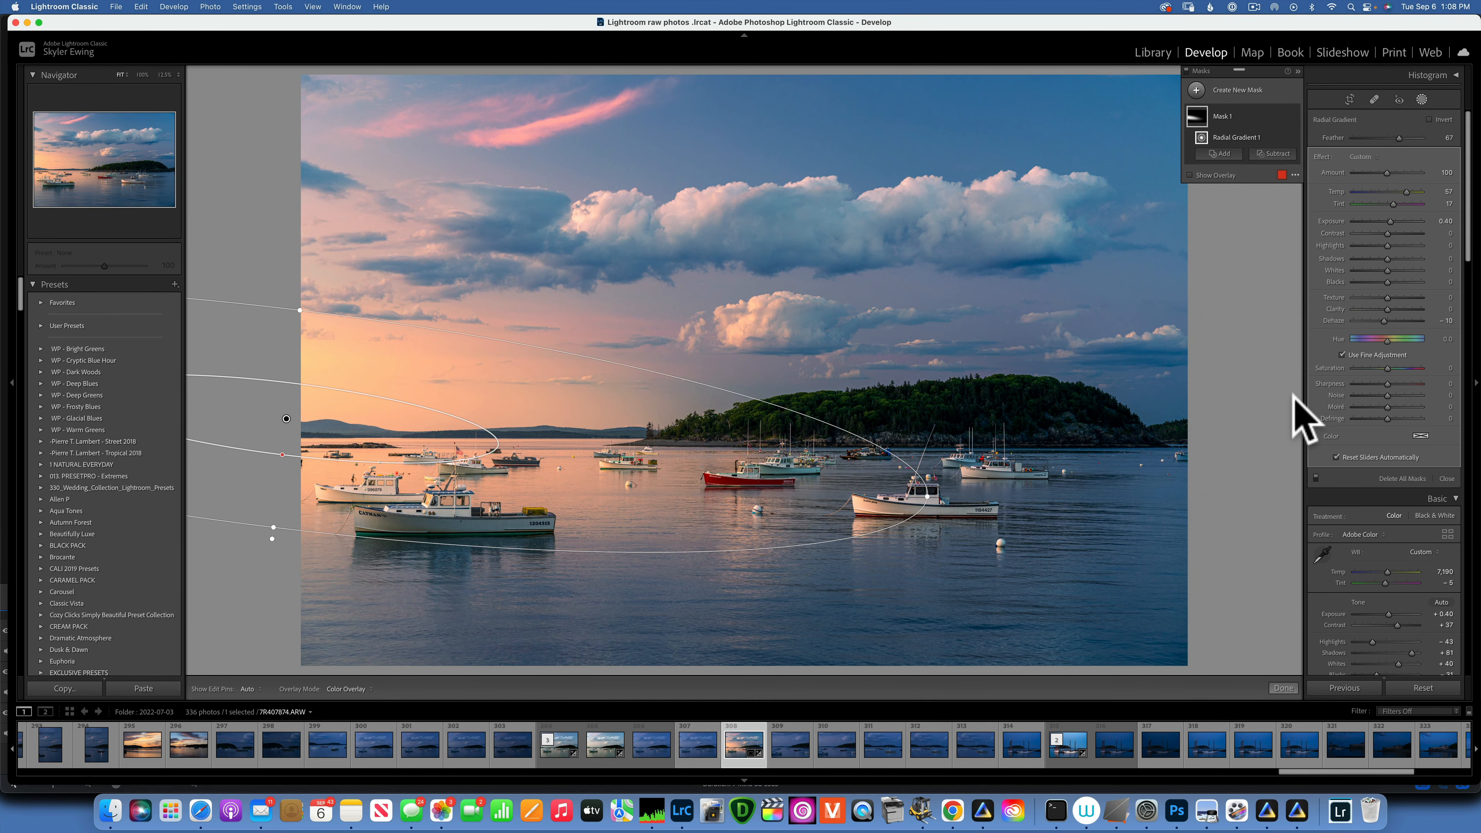
{"action": "key", "text": "backslash"}
{"action": "key", "text": "backslash"}
{"action": "left_click", "coordinate": [1422, 99]}
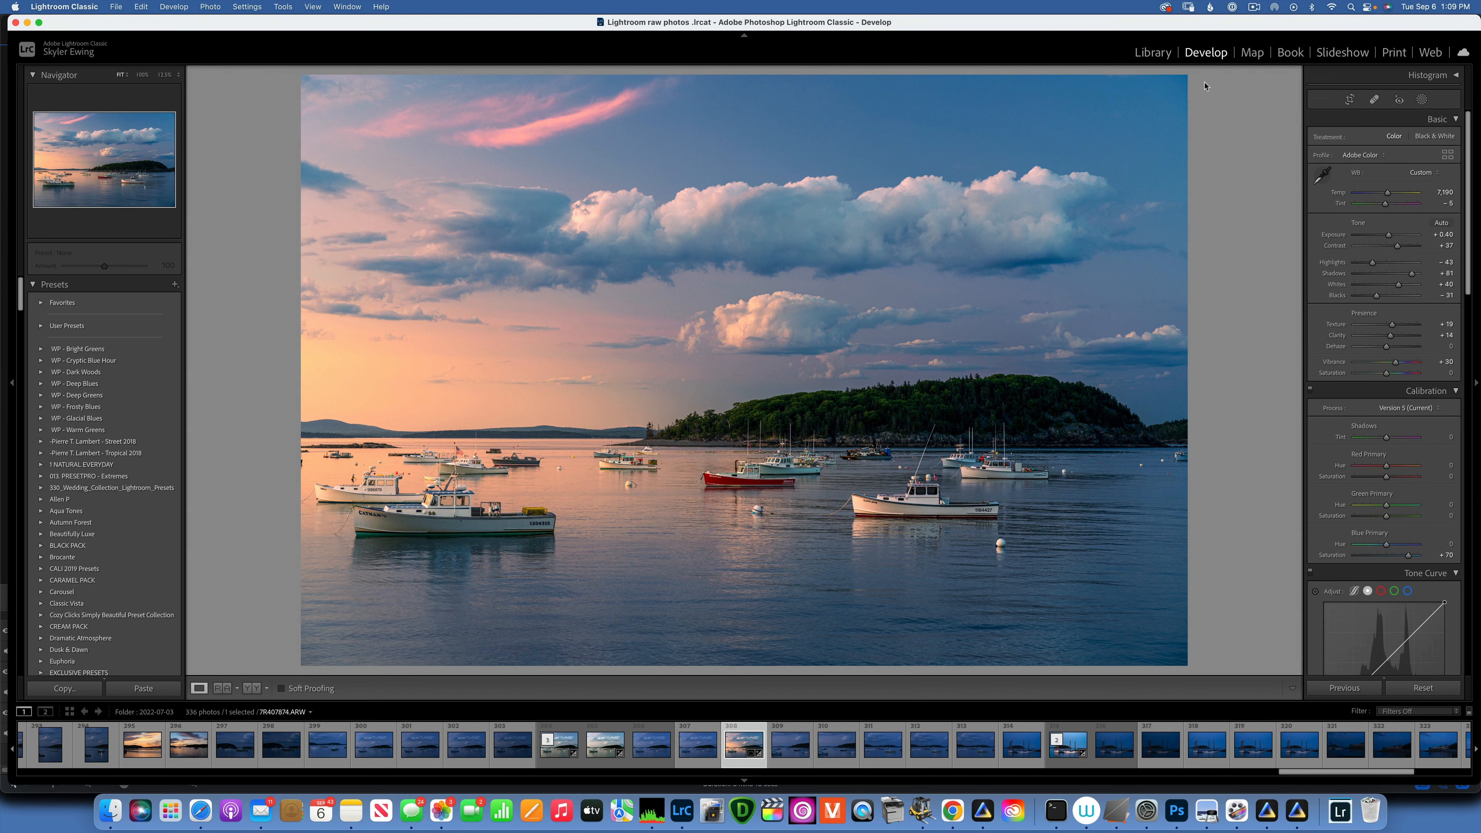
- Darken the midtones with a tone curve point at input 132 and output 119, and compare with and without the curve
{"action": "scroll", "coordinate": [1436, 368], "scroll_direction": "down", "scroll_amount": 3}
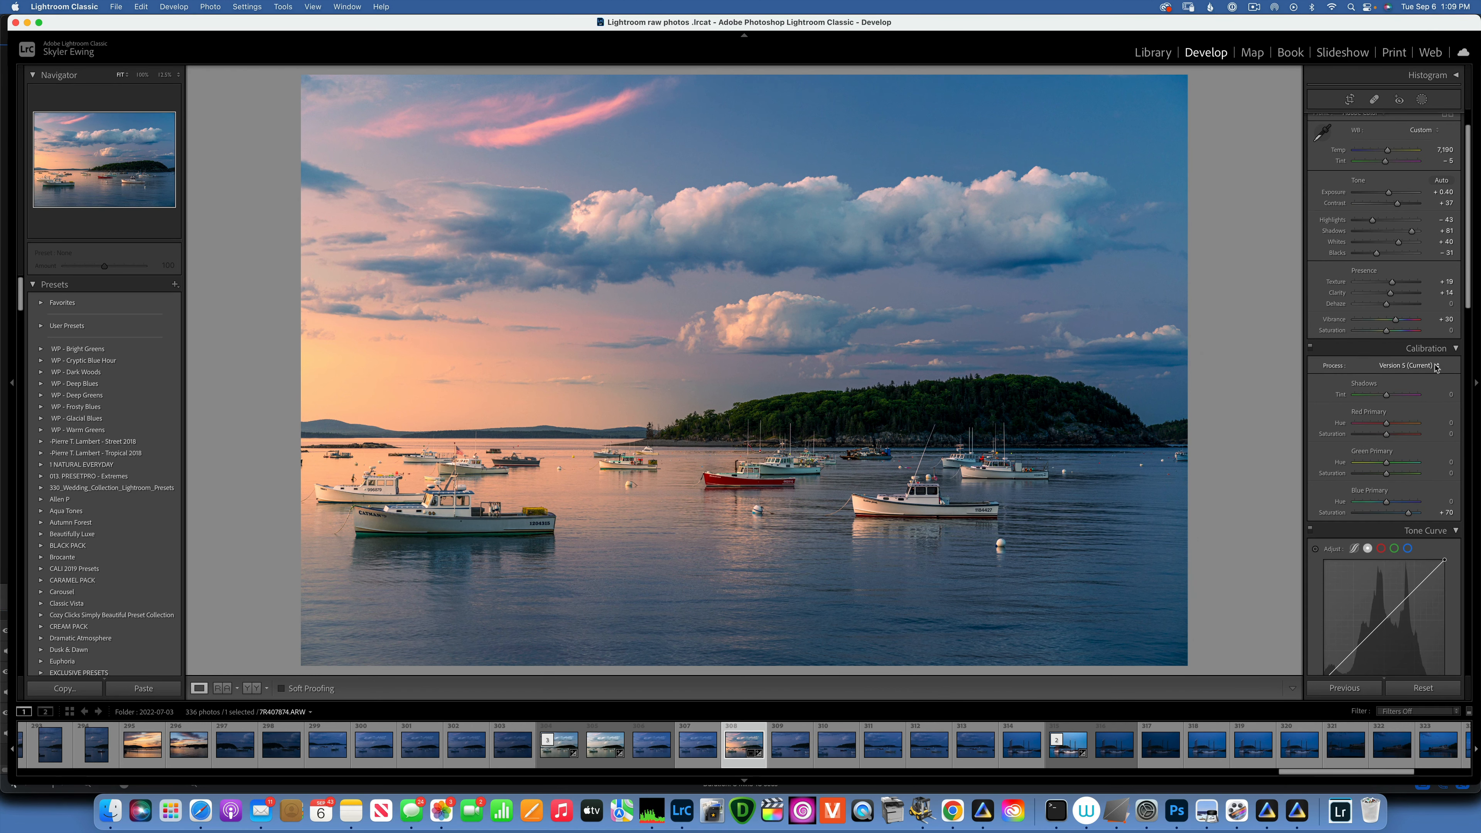
{"action": "scroll", "coordinate": [1436, 368], "scroll_direction": "down", "scroll_amount": 6}
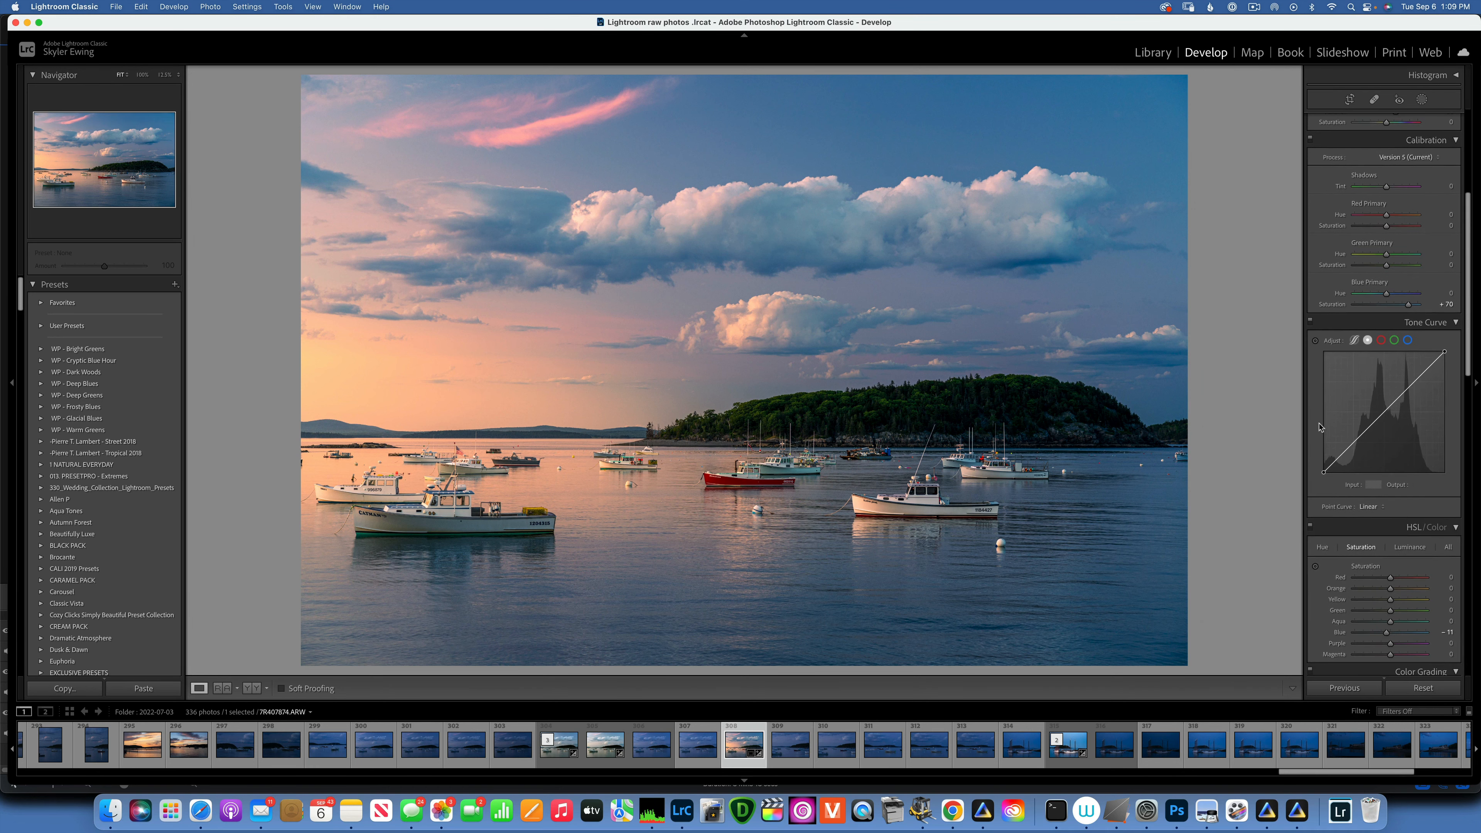
{"action": "left_click", "coordinate": [1384, 413]}
{"action": "left_click_drag", "start_coordinate": [1385, 415], "coordinate": [1388, 420]}
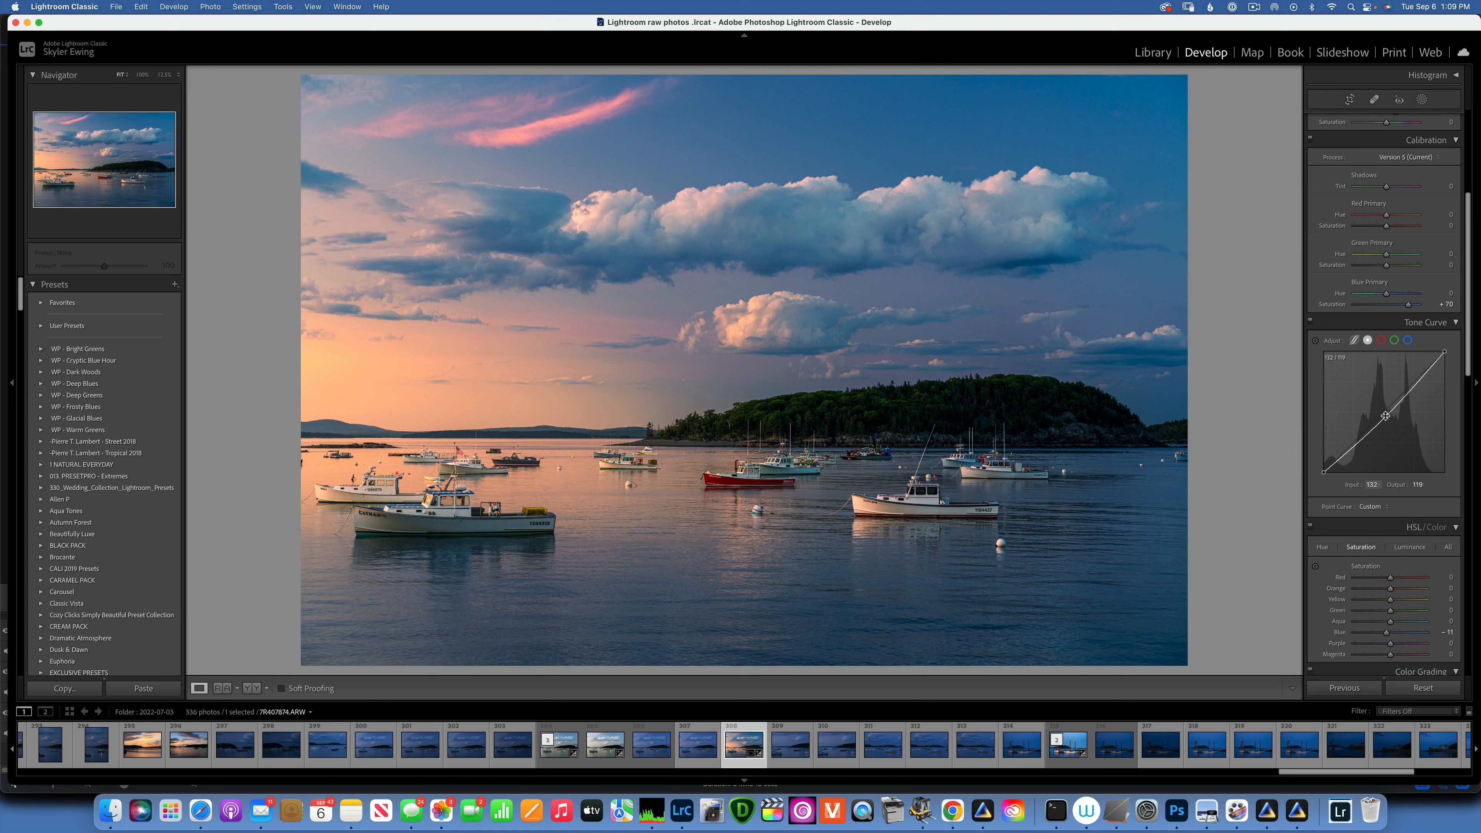
{"action": "left_click", "coordinate": [1310, 322]}
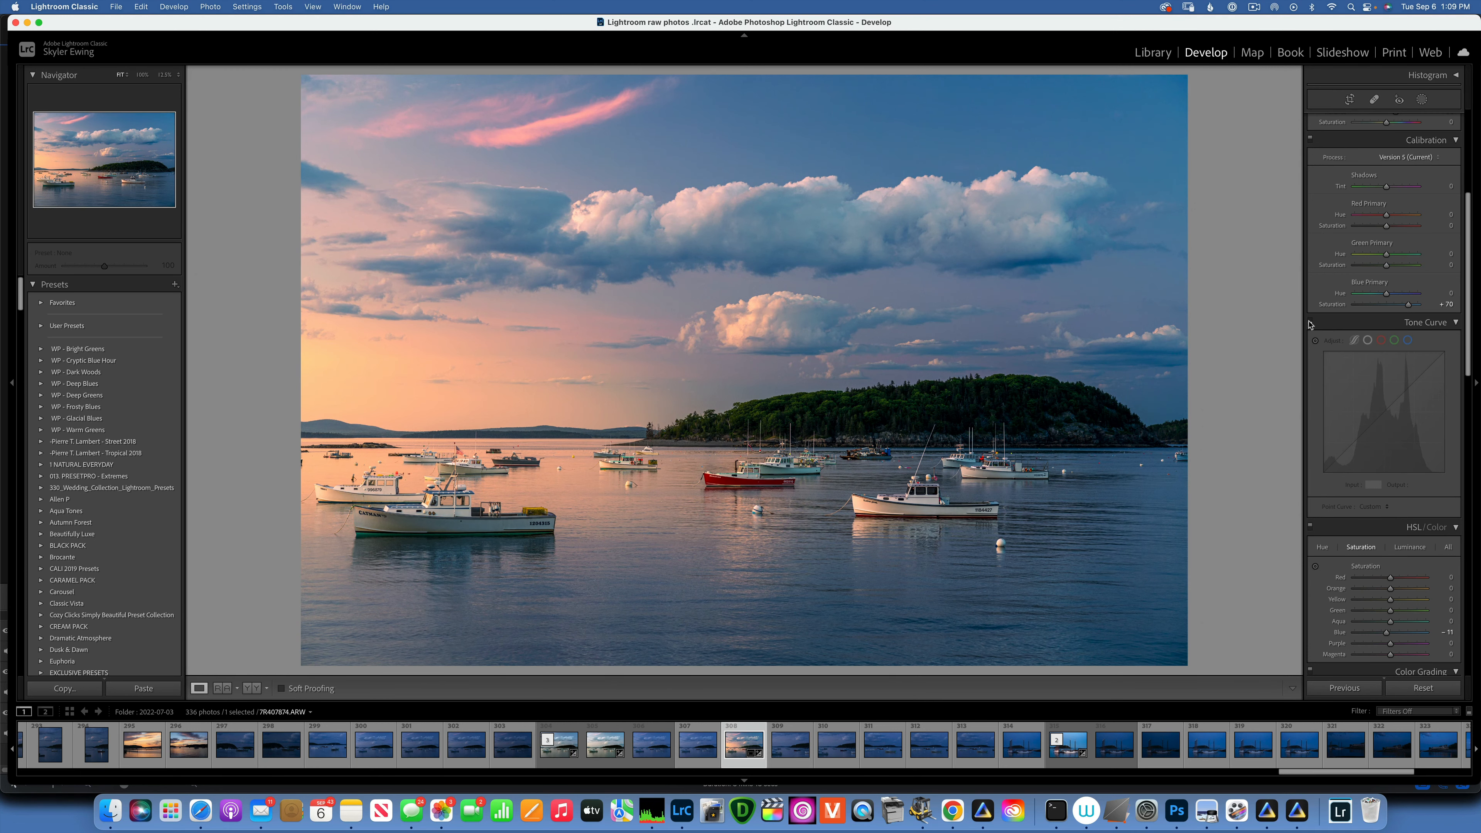
{"action": "left_click", "coordinate": [1310, 324]}
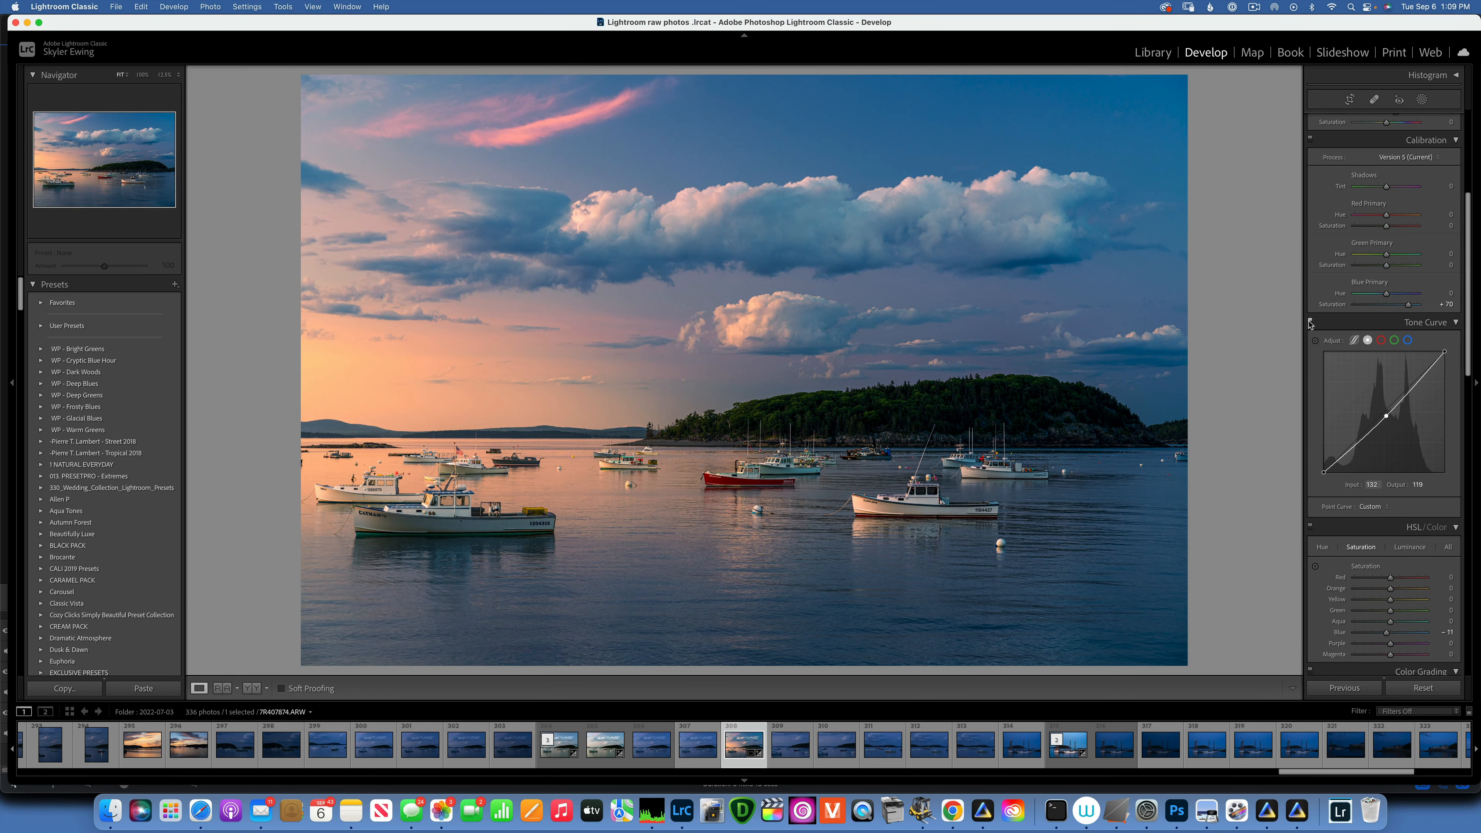
{"action": "left_click", "coordinate": [1310, 323]}
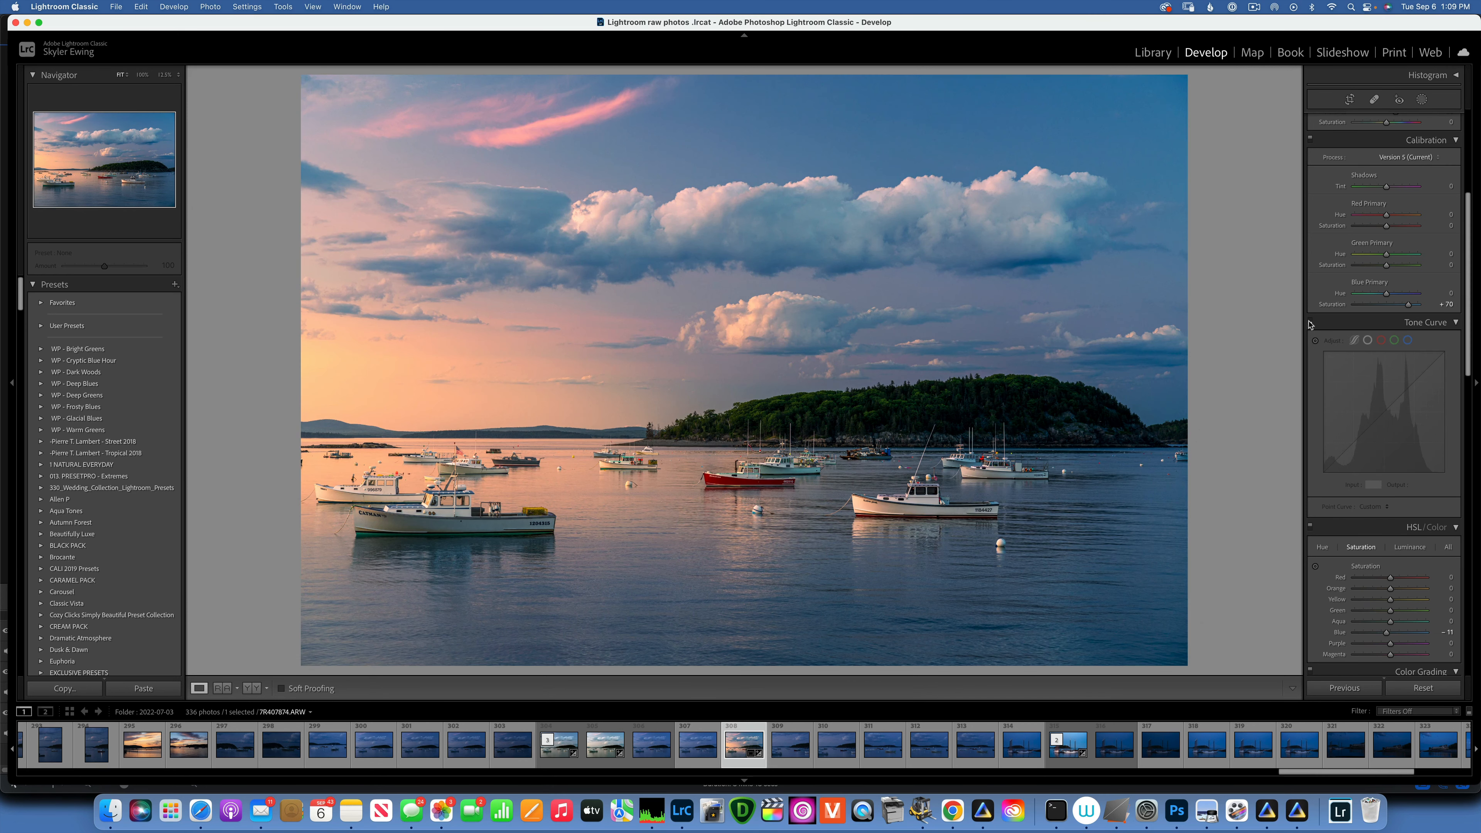